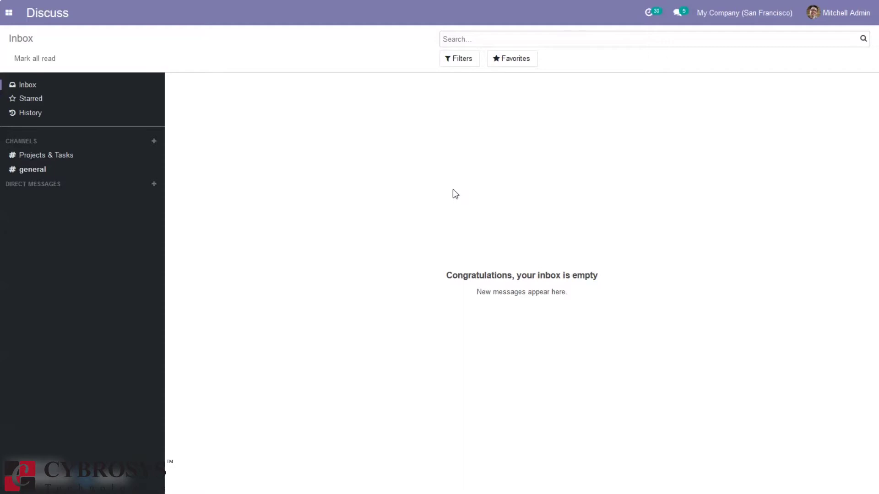
# Step: Open the Sales application from the list of installed apps
pyautogui.click(405, 139)
pyautogui.click(10, 13)
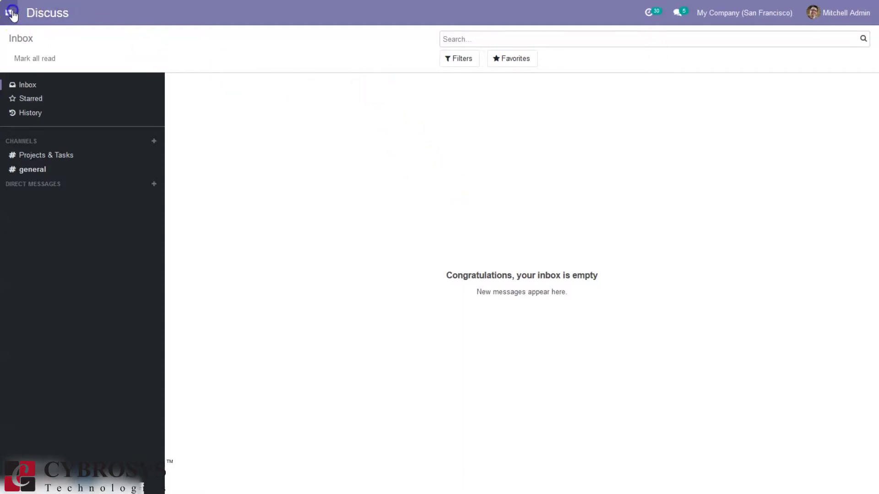
pyautogui.moveTo(71, 74); pyautogui.dragTo(70, 108)
pyautogui.click(41, 84)
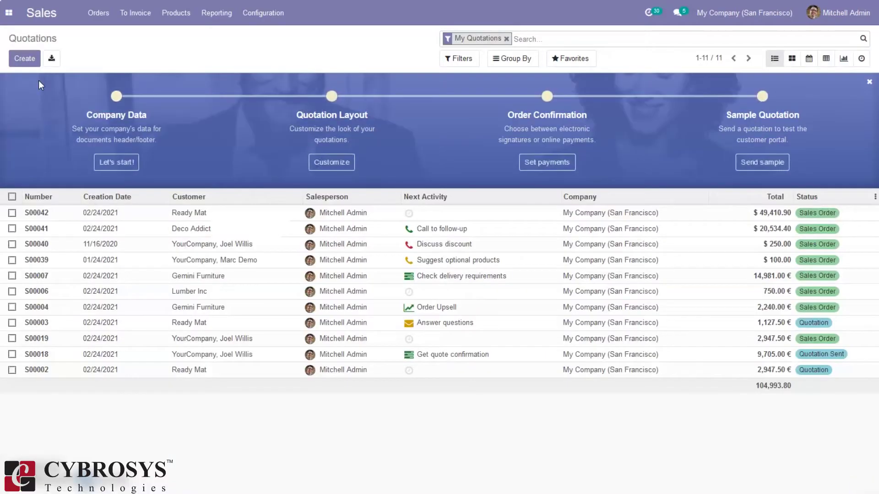
# Step: Open the list of promotion programs in Sales
pyautogui.click(258, 21)
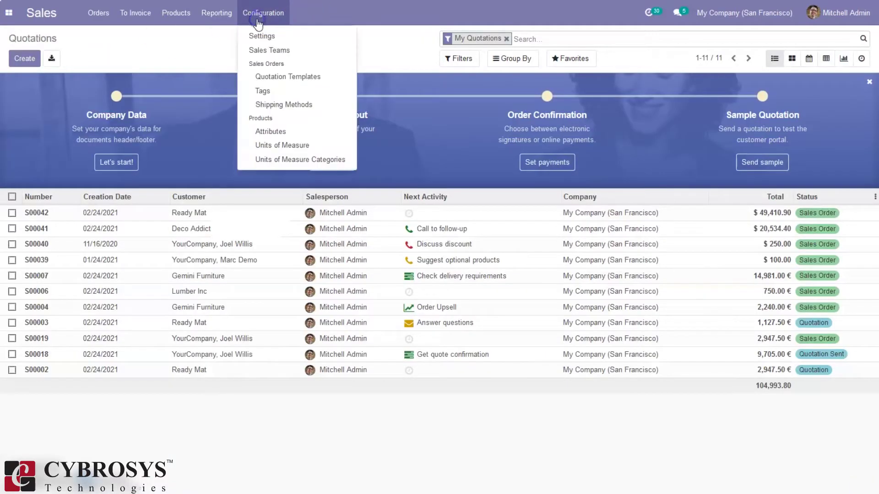
pyautogui.click(216, 13)
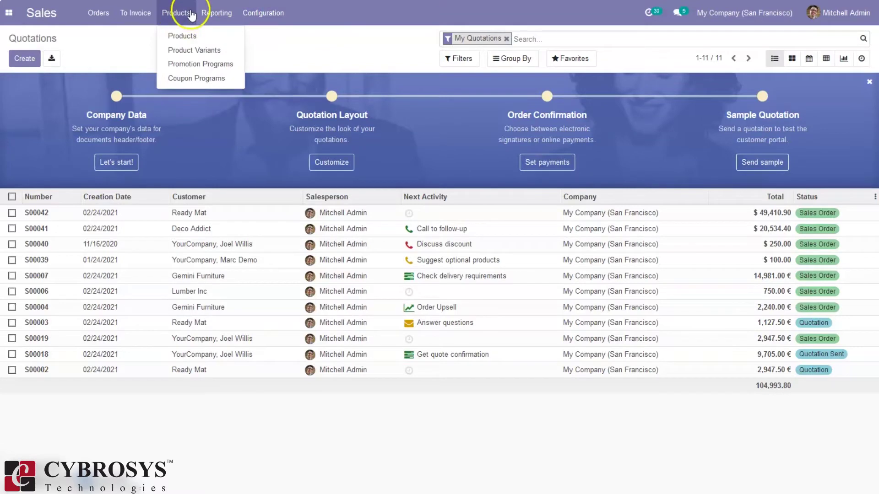
pyautogui.moveTo(172, 18)
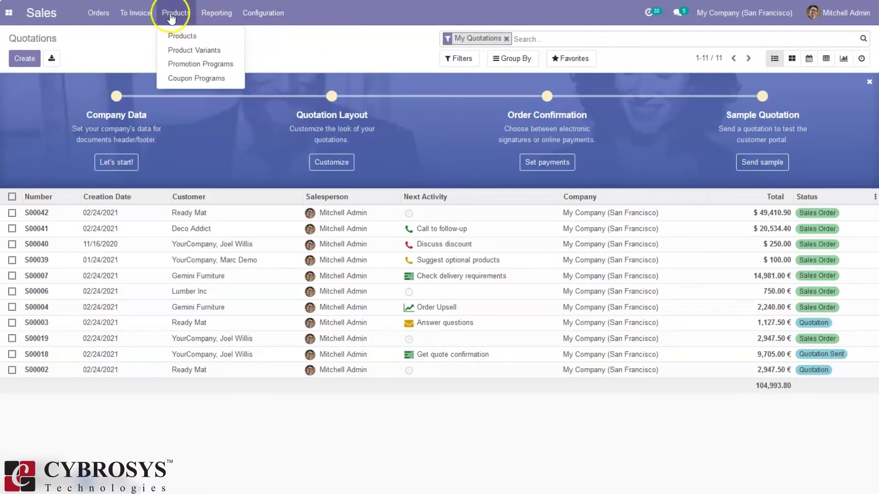
pyautogui.click(204, 68)
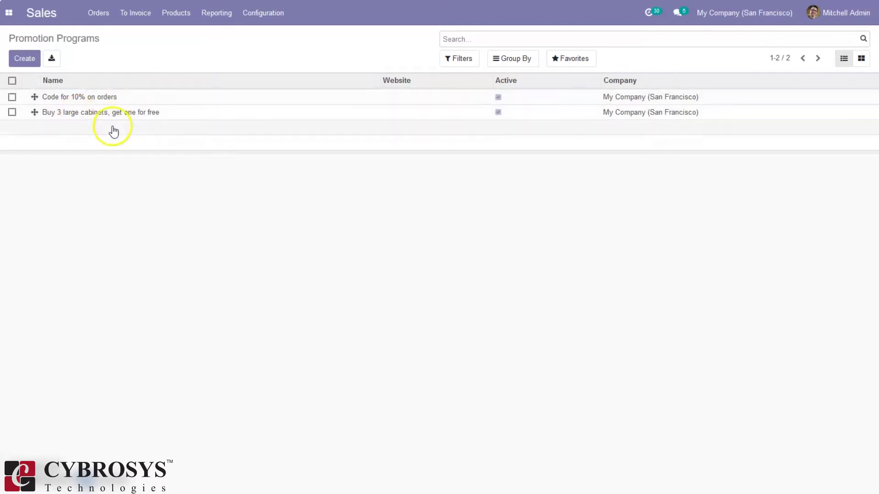
# Step: Open the "Code for 10% on orders" promotion program for editing
pyautogui.click(121, 98)
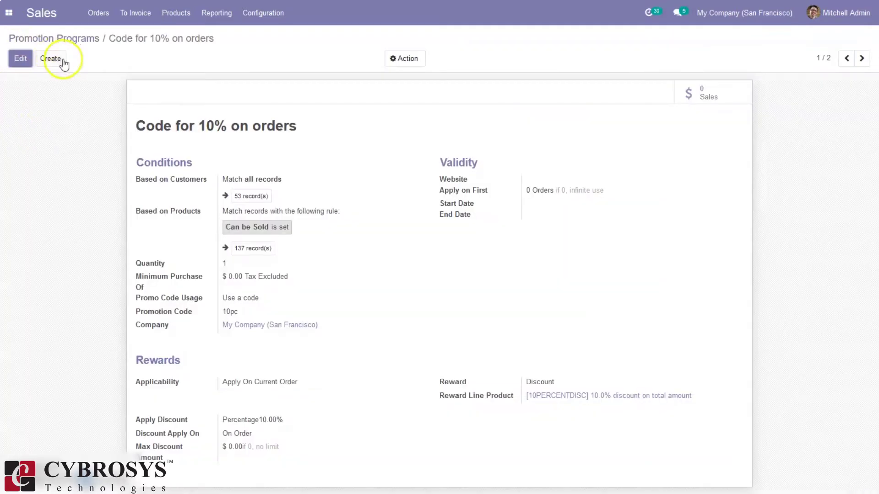
pyautogui.click(23, 59)
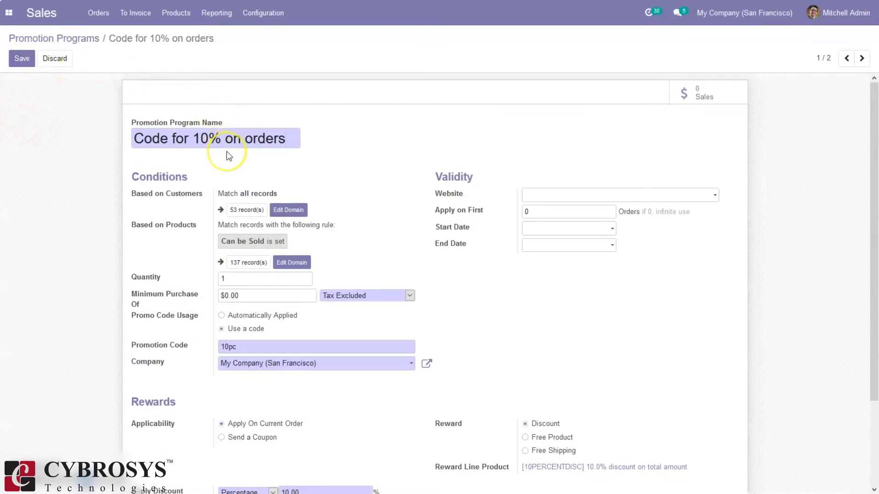
pyautogui.click(181, 125)
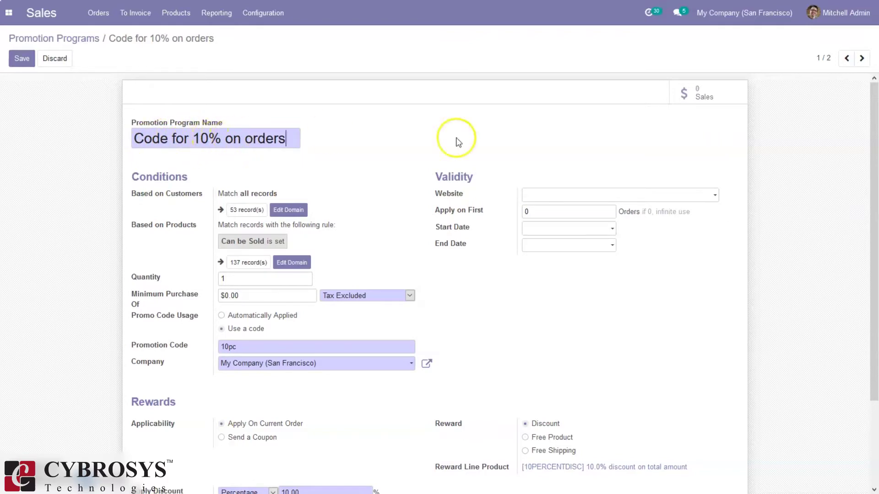
pyautogui.scroll(-1, 869, 146)
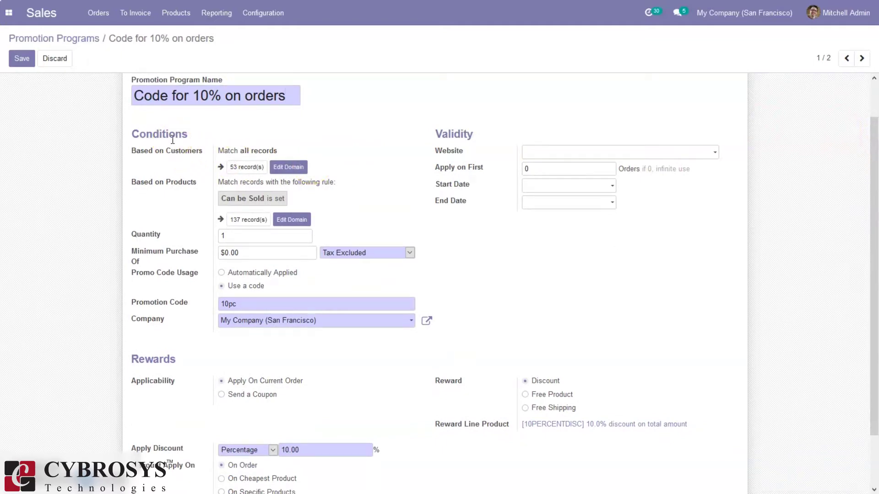
# Step: Add a filter rule to the Based on Customers condition and choose Country as its field
pyautogui.click(280, 170)
pyautogui.click(253, 55)
pyautogui.click(388, 68)
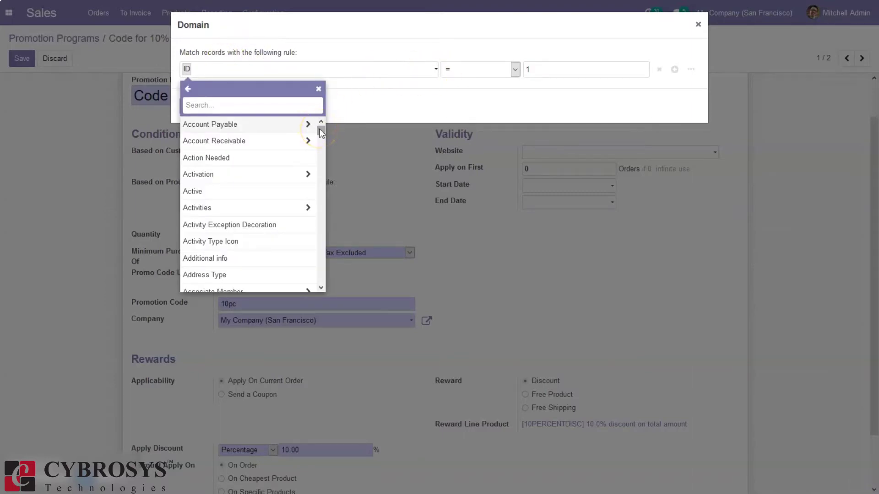
pyautogui.moveTo(320, 134); pyautogui.dragTo(320, 154)
pyautogui.click(261, 230)
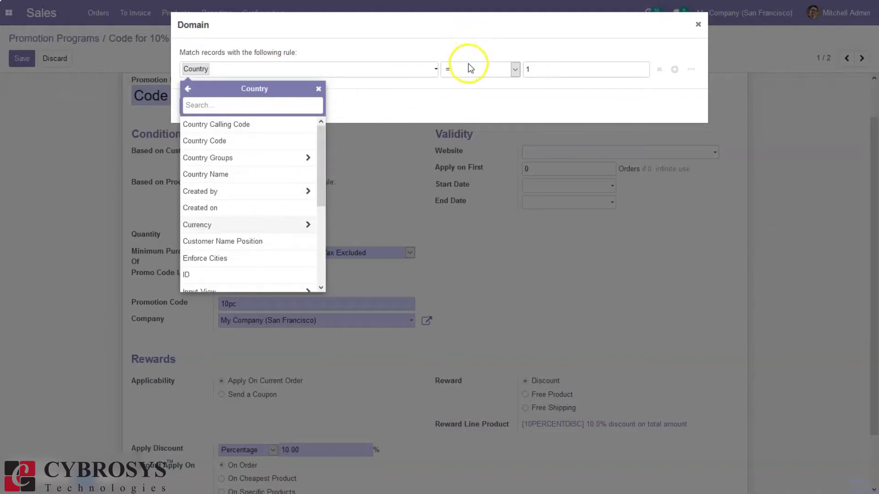
pyautogui.click(389, 78)
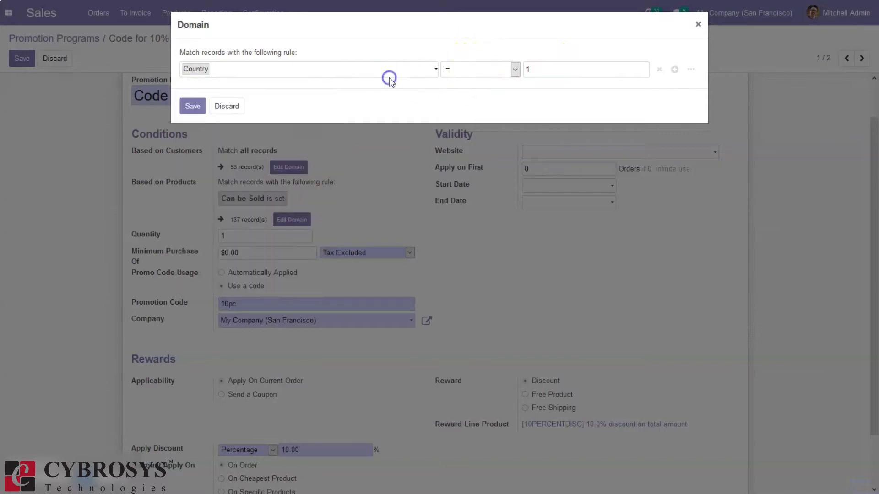
# Step: Set the customer rule to Country contains "United States" and save the domain
pyautogui.click(452, 71)
pyautogui.click(467, 109)
pyautogui.click(544, 70)
pyautogui.press('BackSpace')
pyautogui.write('United States')
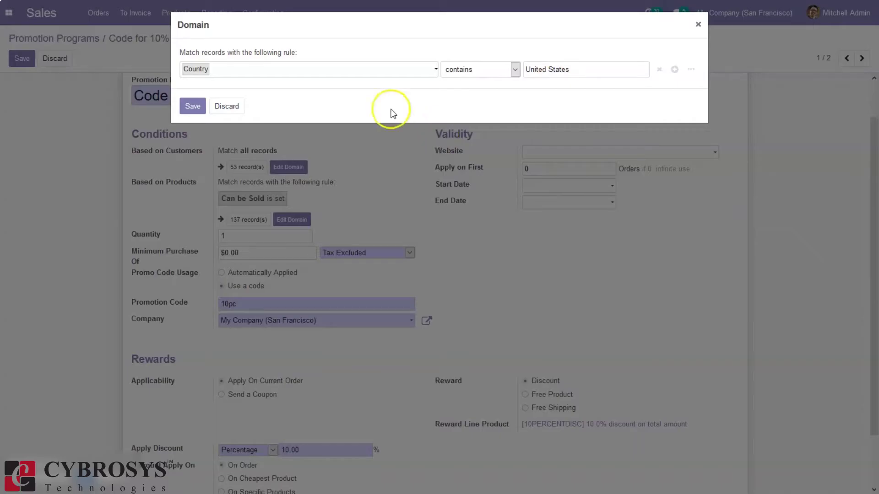
pyautogui.click(193, 106)
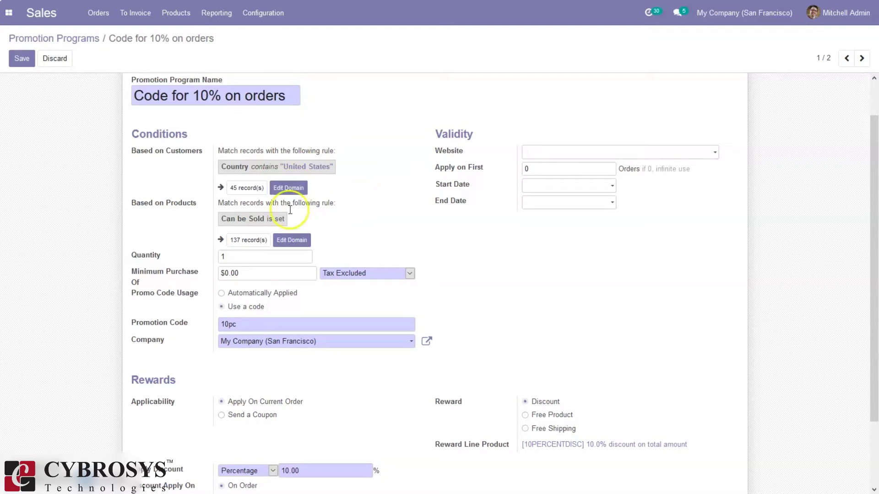
# Step: Set the promotion's minimum purchase amount to $100.00
pyautogui.moveTo(193, 209)
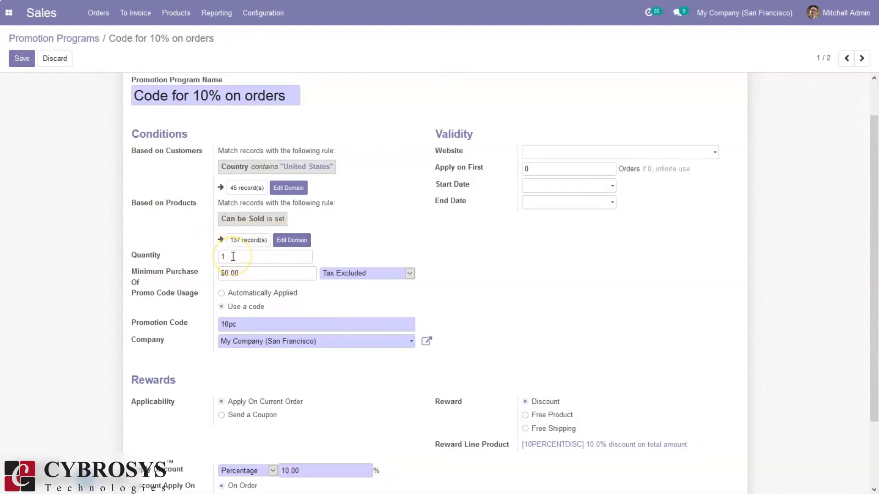
pyautogui.click(233, 257)
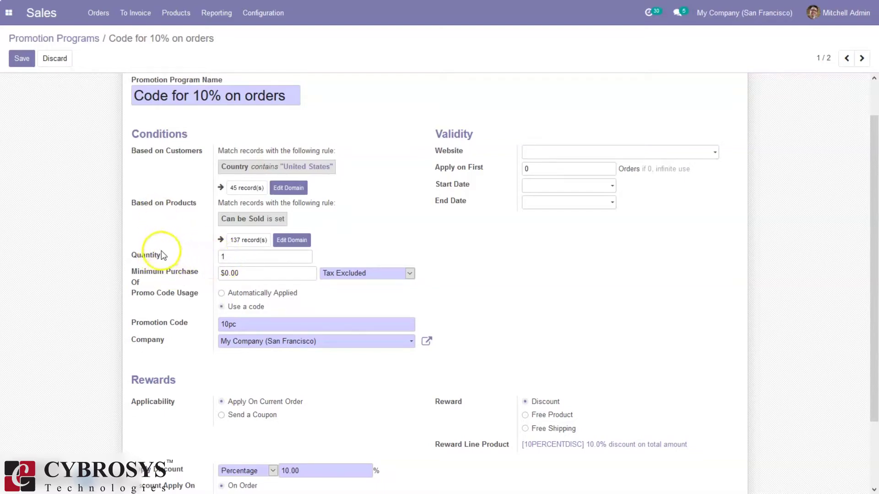
pyautogui.moveTo(875, 192); pyautogui.dragTo(875, 192)
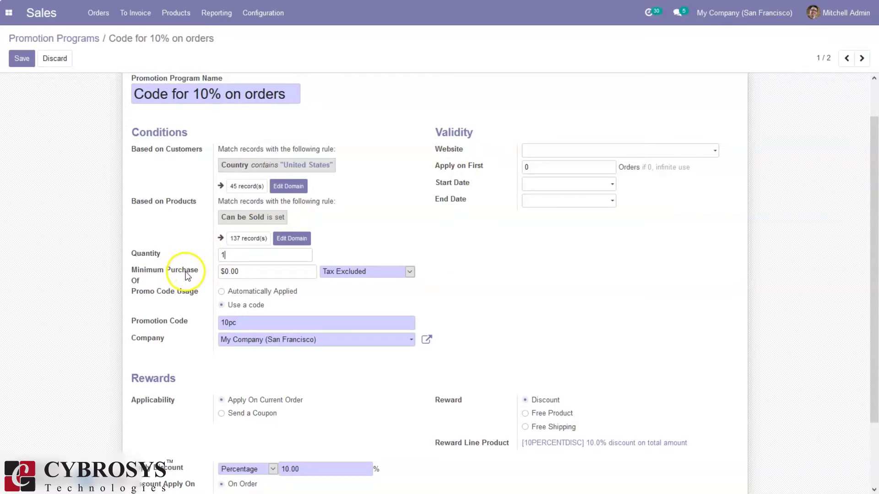
pyautogui.click(229, 271)
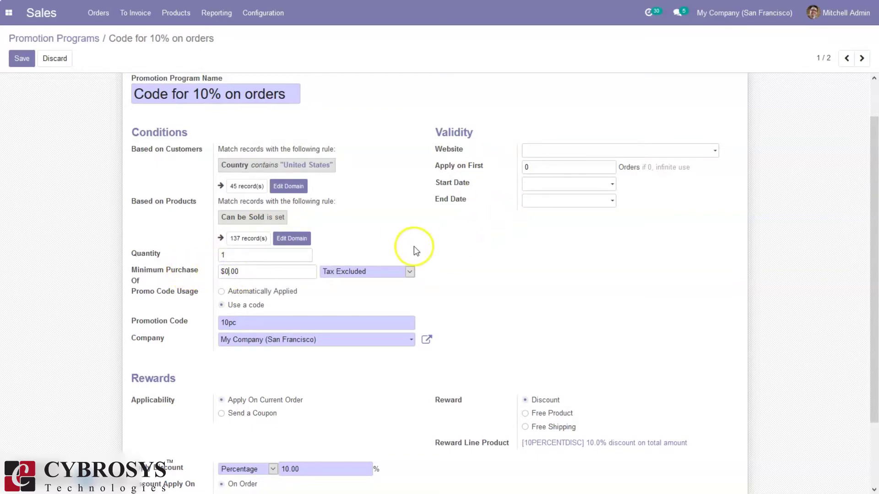
pyautogui.click(364, 271)
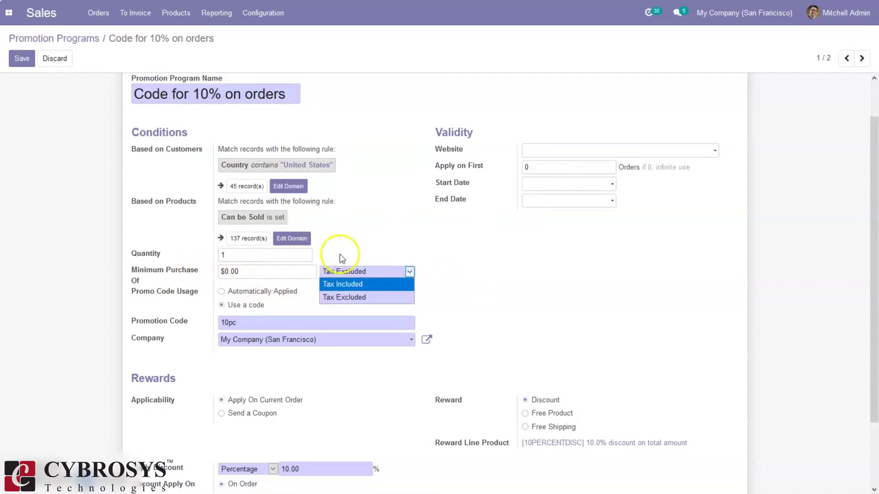
pyautogui.click(386, 252)
pyautogui.click(229, 272)
pyautogui.write('10')
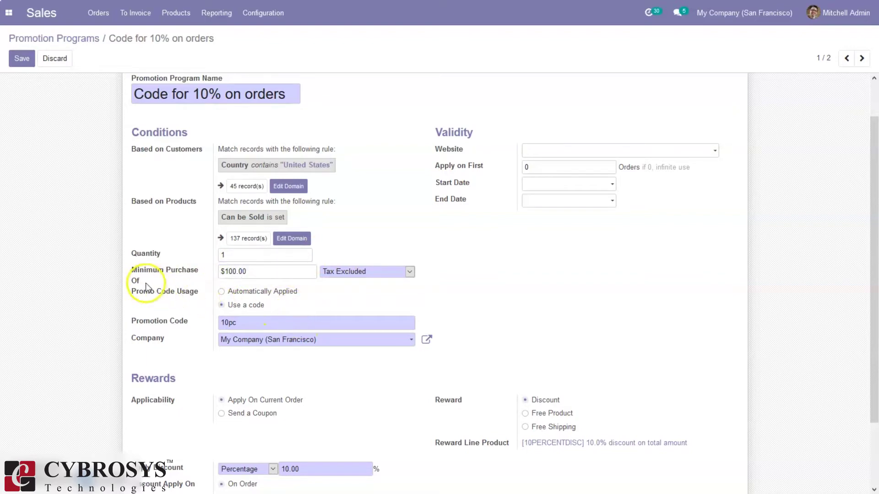
# Step: Set the promo code usage to "Use a code" and enter 10per as the promotion code
pyautogui.moveTo(158, 292)
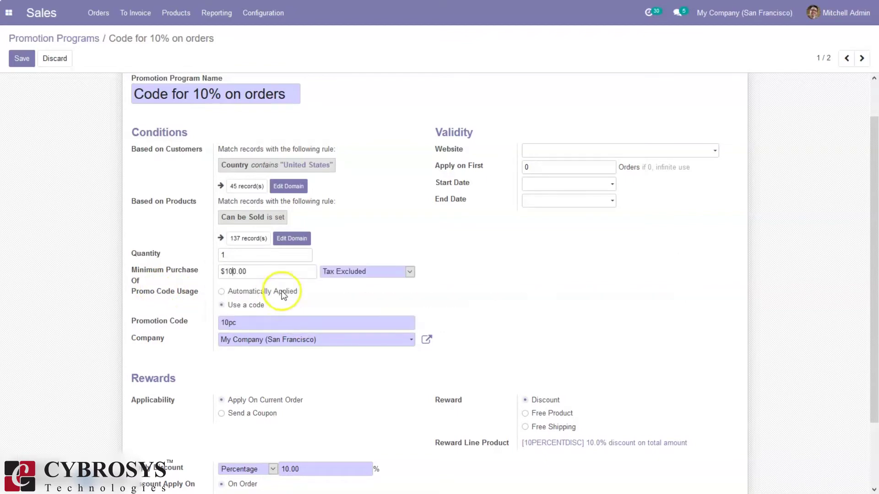
pyautogui.click(284, 293)
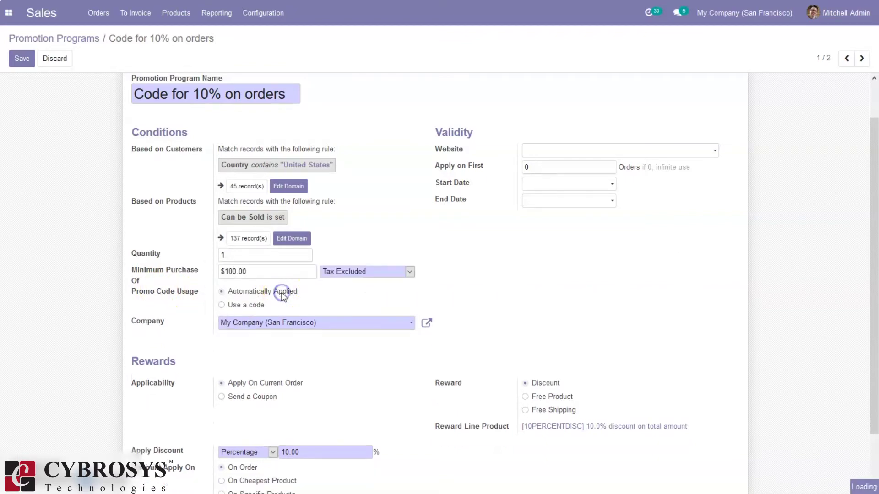
pyautogui.click(241, 305)
pyautogui.click(235, 324)
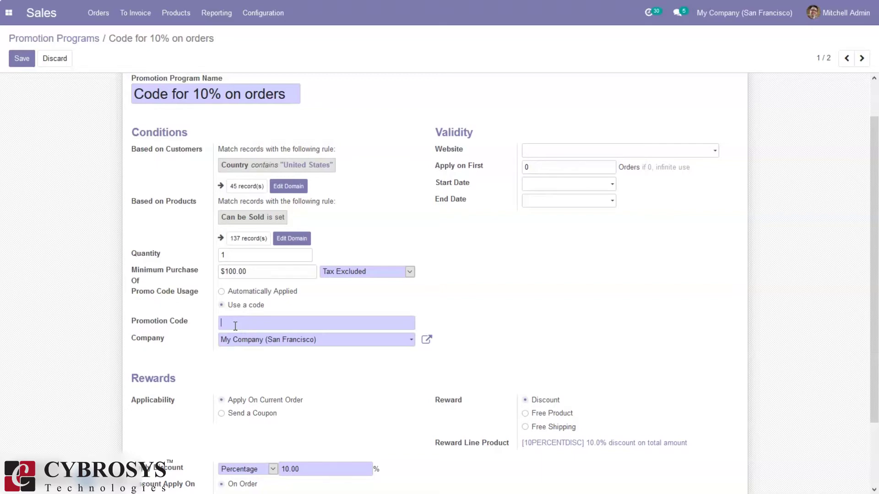
pyautogui.write('10pe')
# Step: Examine the promotion's validity options: Website, Apply on First, Start Date and End Date
pyautogui.moveTo(876, 253); pyautogui.dragTo(876, 313)
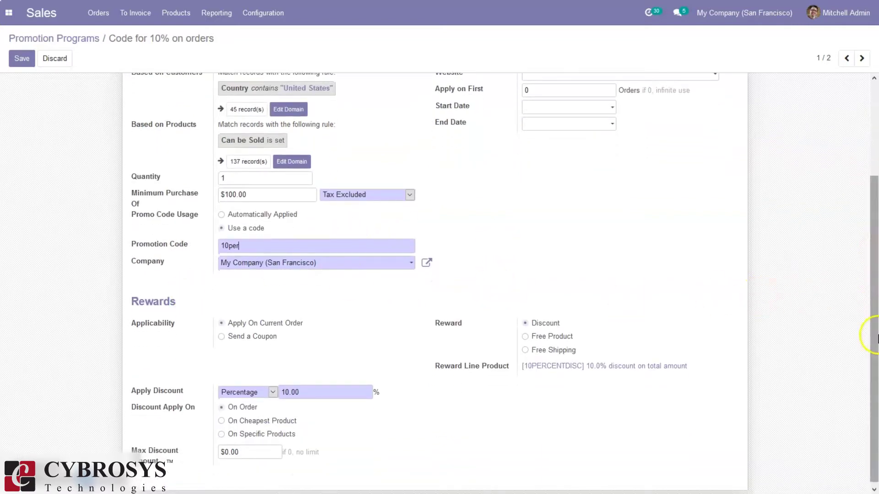
pyautogui.moveTo(872, 334); pyautogui.dragTo(873, 209)
pyautogui.click(528, 178)
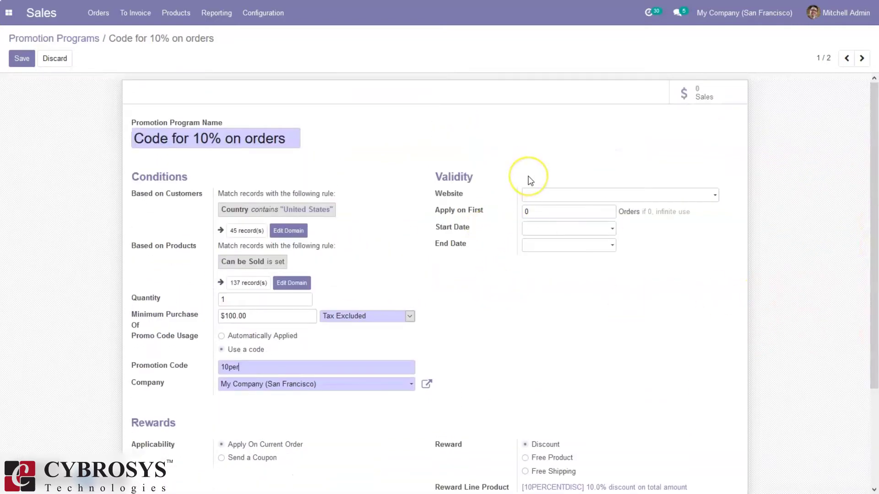
pyautogui.click(555, 196)
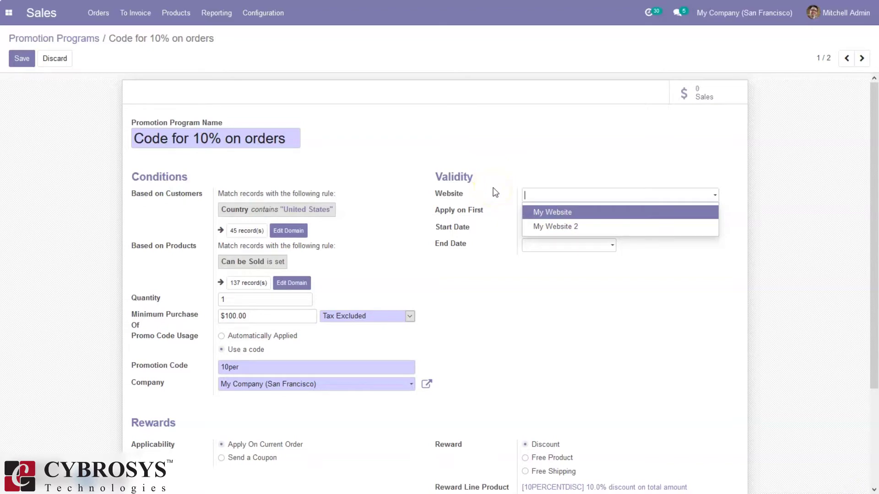
pyautogui.moveTo(450, 200)
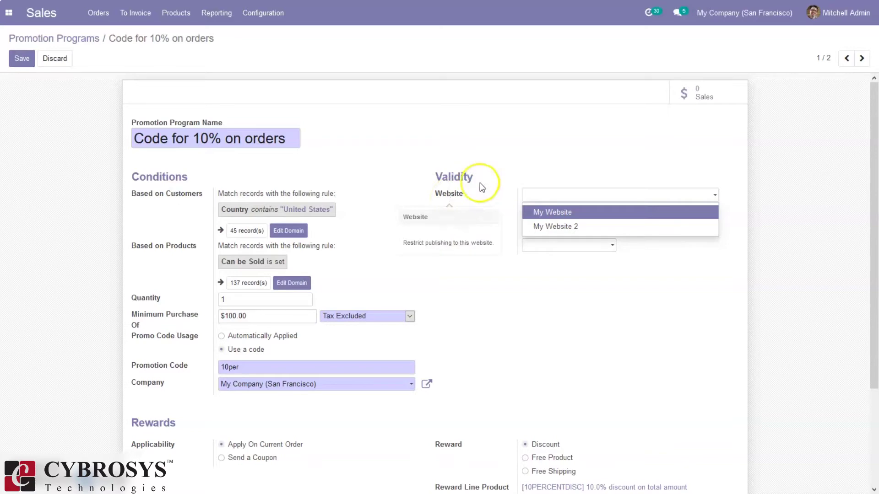
pyautogui.click(505, 165)
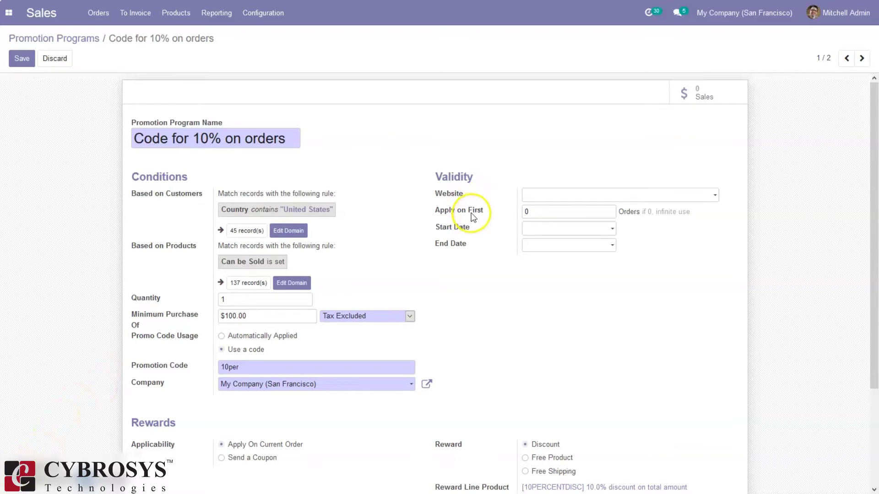
pyautogui.moveTo(472, 213)
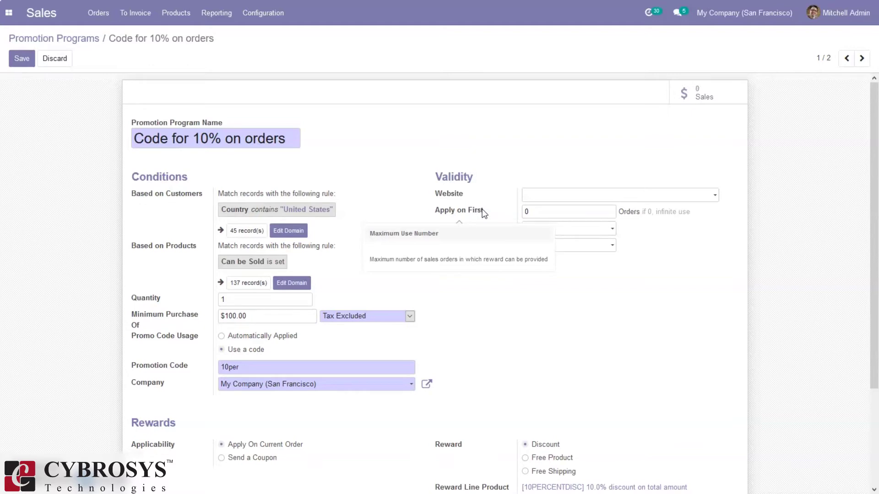
pyautogui.click(556, 216)
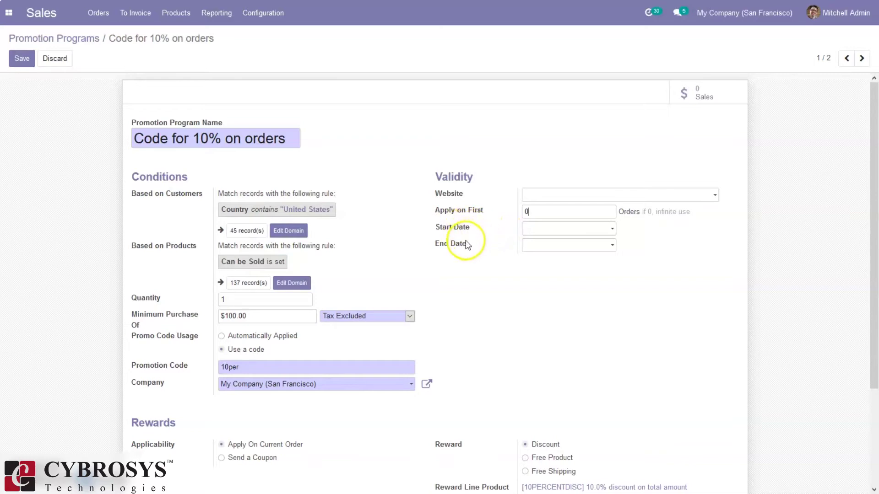
pyautogui.moveTo(467, 245)
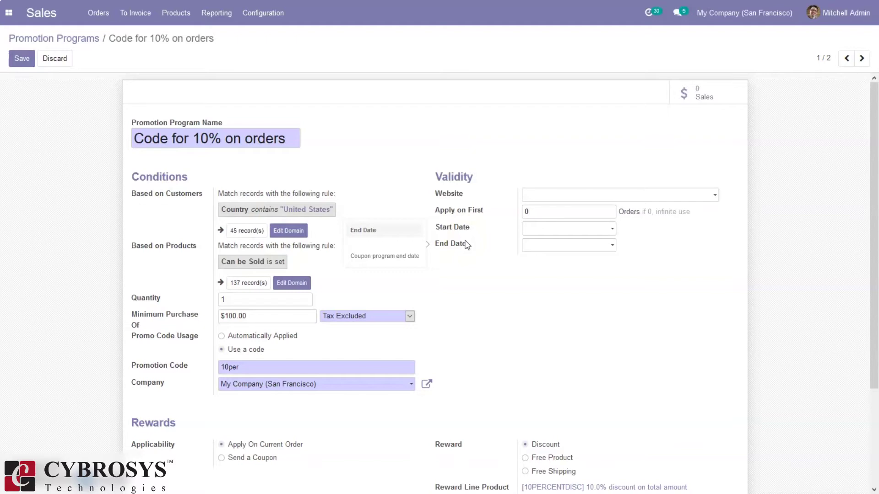
# Step: Set the rewards applicability to "Send a Coupon" and the reward type to "Free Product"
pyautogui.scroll(-3, 233, 421)
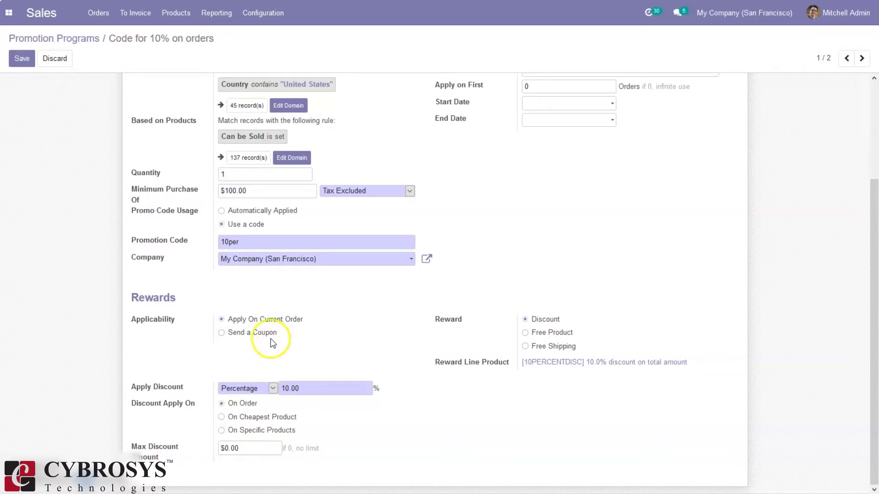
pyautogui.click(256, 333)
pyautogui.click(275, 335)
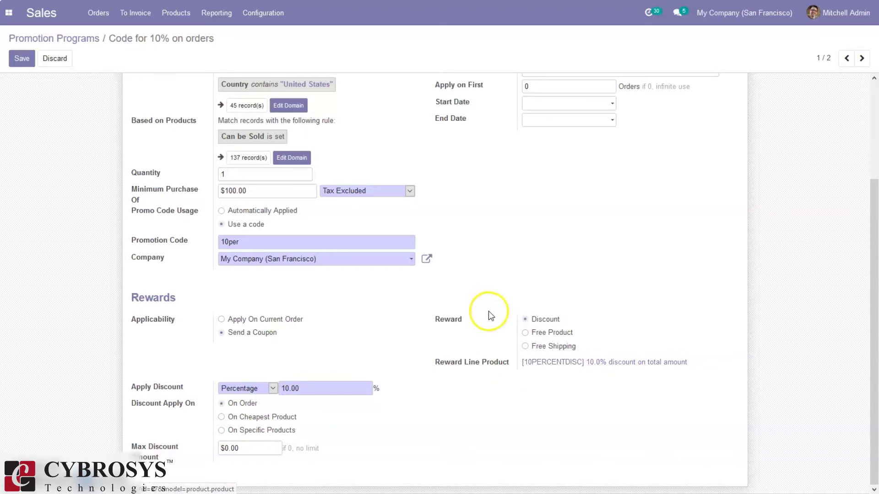
pyautogui.click(539, 334)
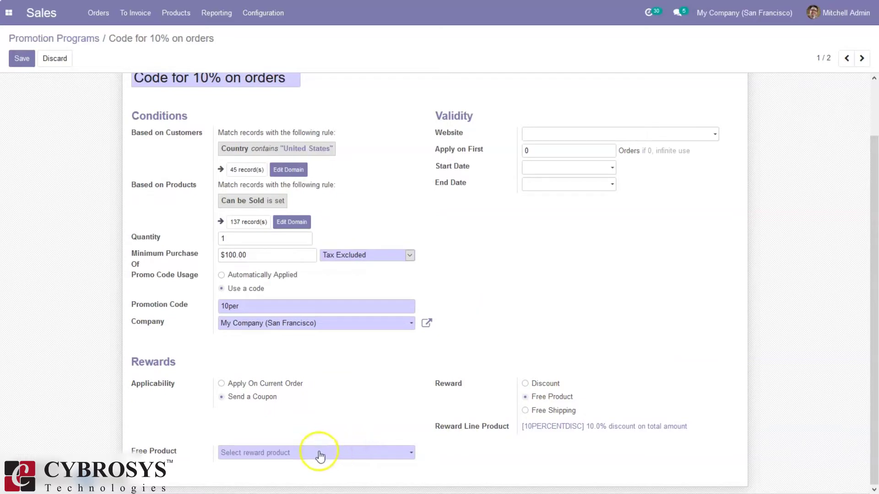
# Step: Set the promotion's reward type to Discount and check the available Apply Discount types, leaving it on Percentage
pyautogui.click(537, 413)
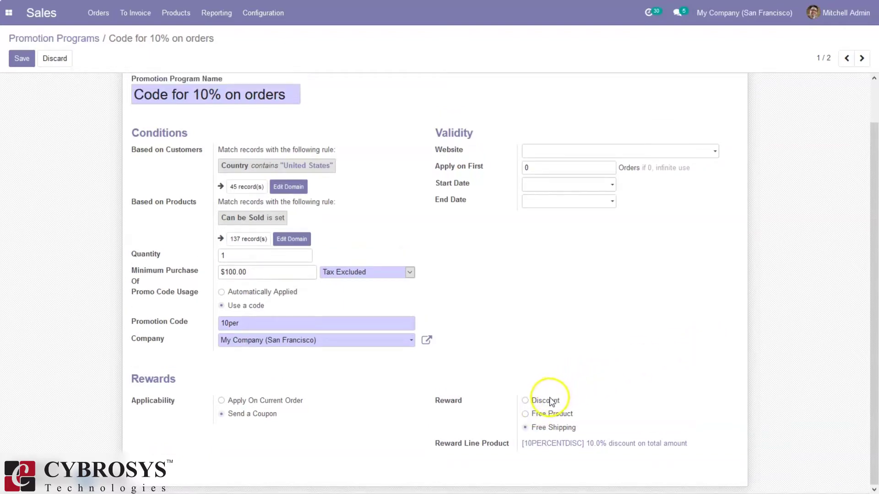
pyautogui.click(539, 403)
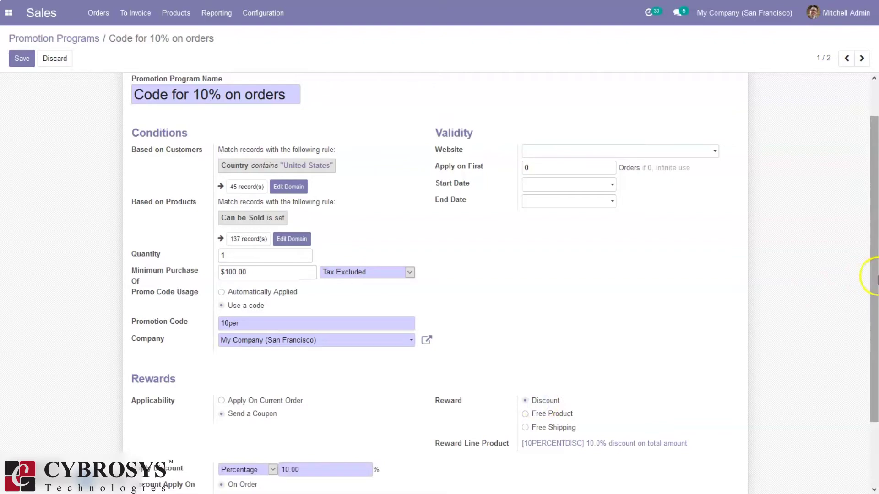
pyautogui.moveTo(869, 299); pyautogui.dragTo(875, 414)
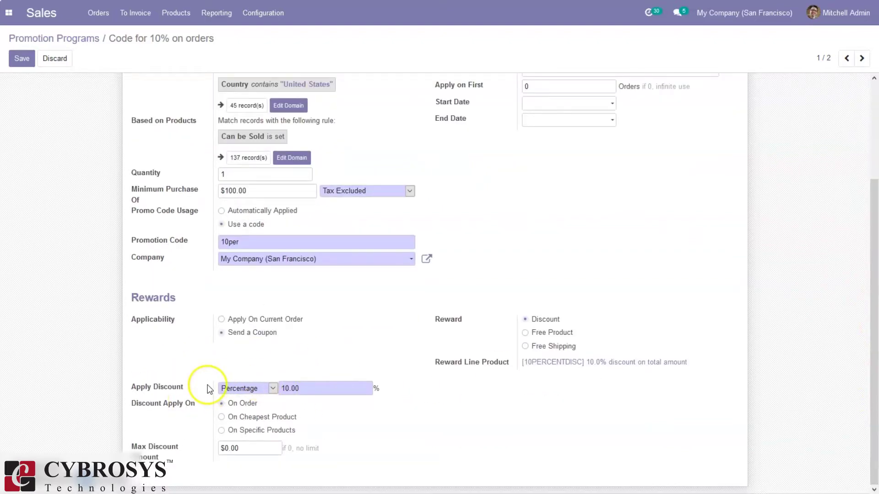
pyautogui.click(239, 388)
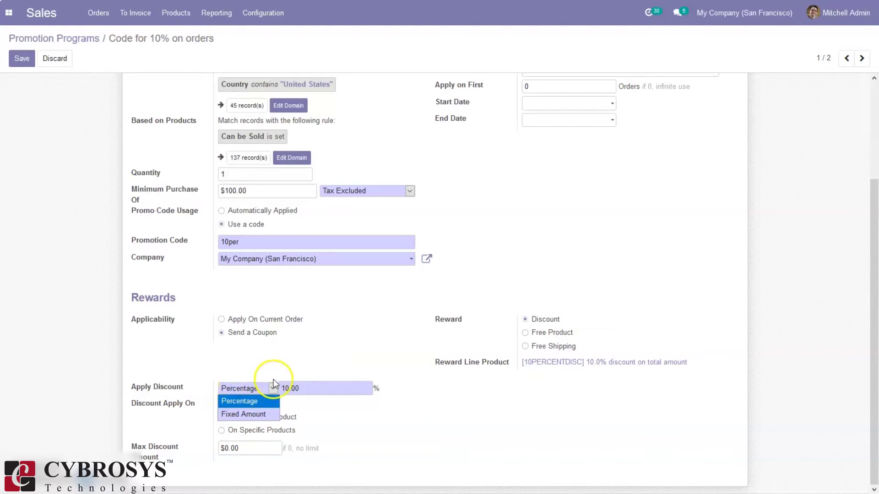
pyautogui.click(304, 370)
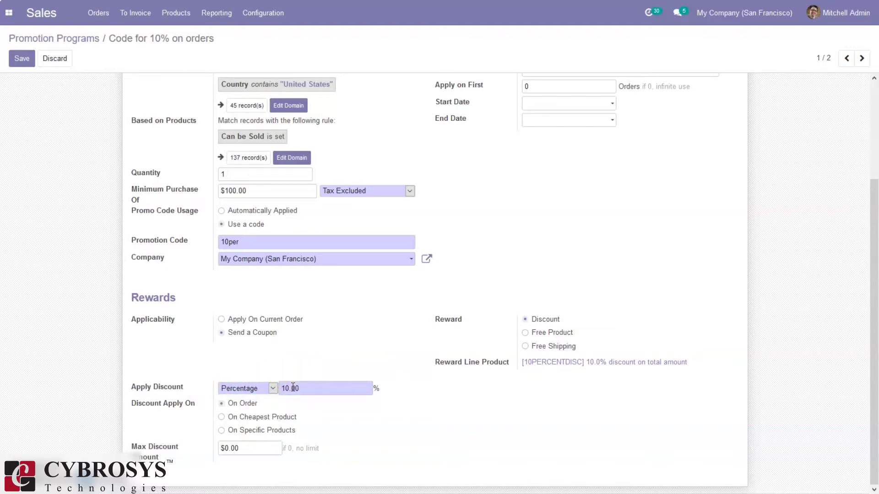
# Step: Examine the Discount Apply On choices for the cheapest product and specific products, leaving the discount applied on the order
pyautogui.moveTo(293, 388)
pyautogui.moveTo(168, 412)
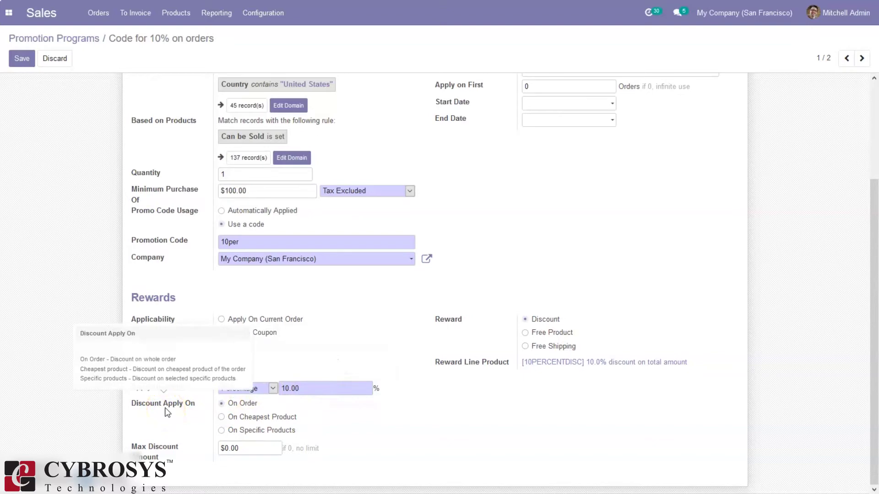
pyautogui.click(270, 418)
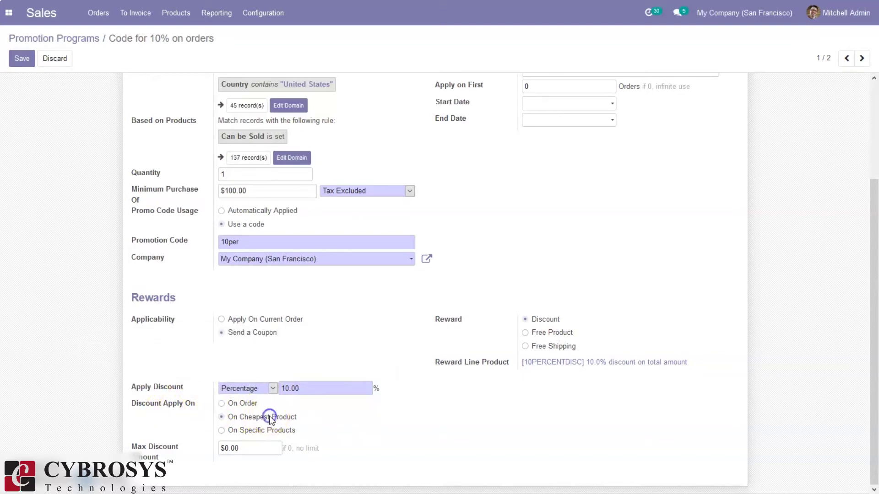
pyautogui.click(250, 430)
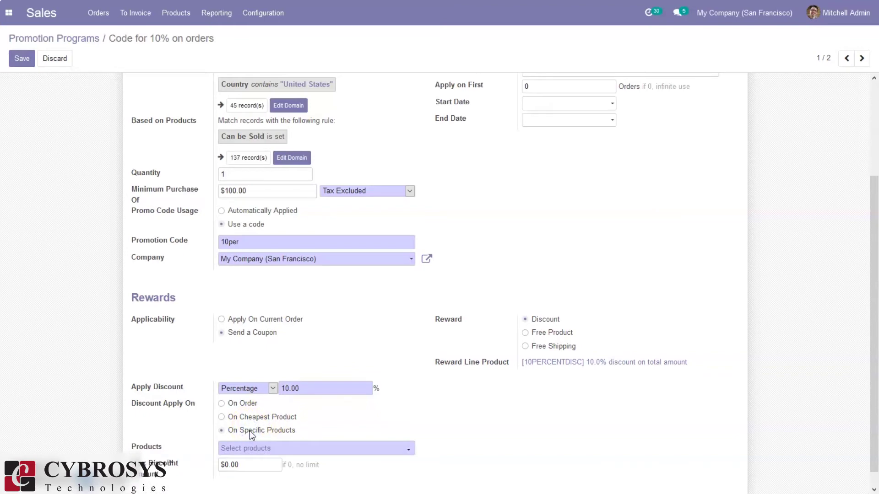
pyautogui.click(249, 404)
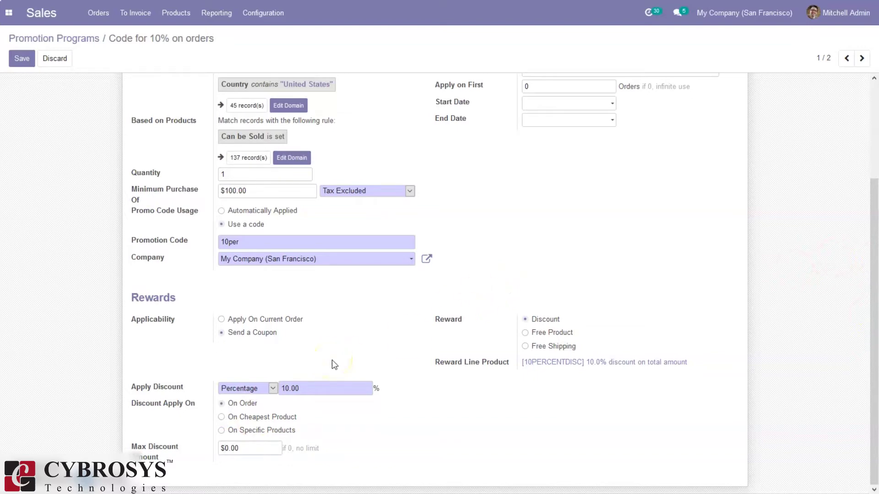
# Step: Set the promotion's maximum discount amount to $500.00 and save the program
pyautogui.press('Delete')
pyautogui.write('500')
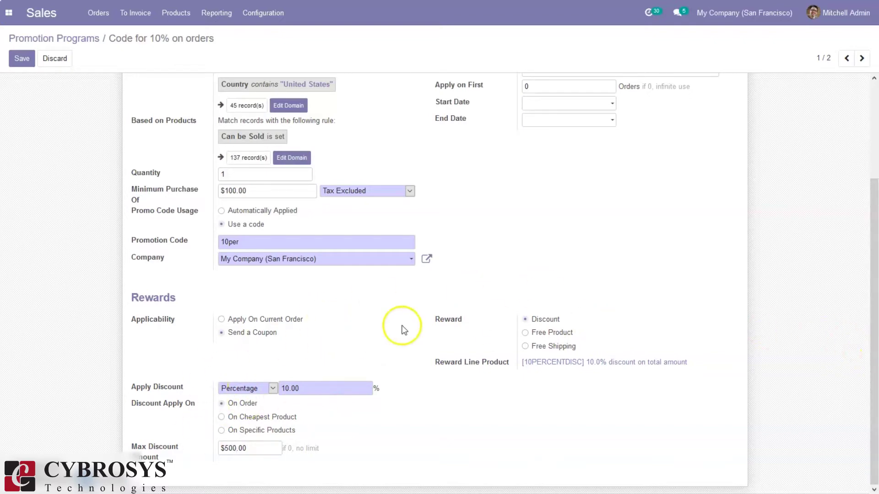
pyautogui.moveTo(870, 287); pyautogui.dragTo(872, 165)
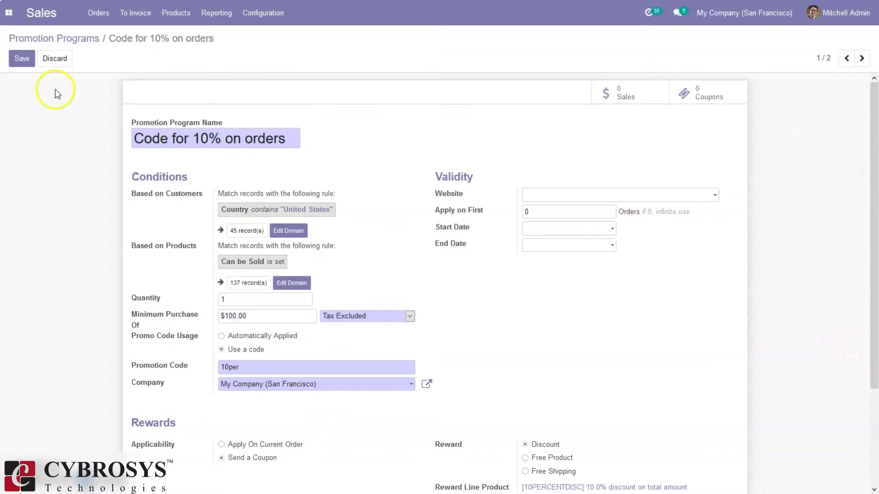
pyautogui.click(22, 59)
# Step: Reopen the promotion program for editing, set the rewards applicability to "Apply On Current Order" and save it
pyautogui.click(21, 58)
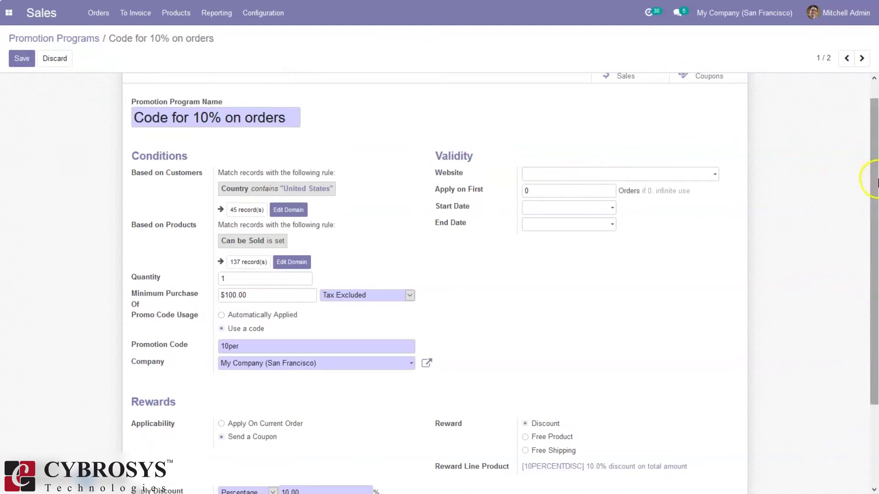
pyautogui.scroll(-2, 458, 215)
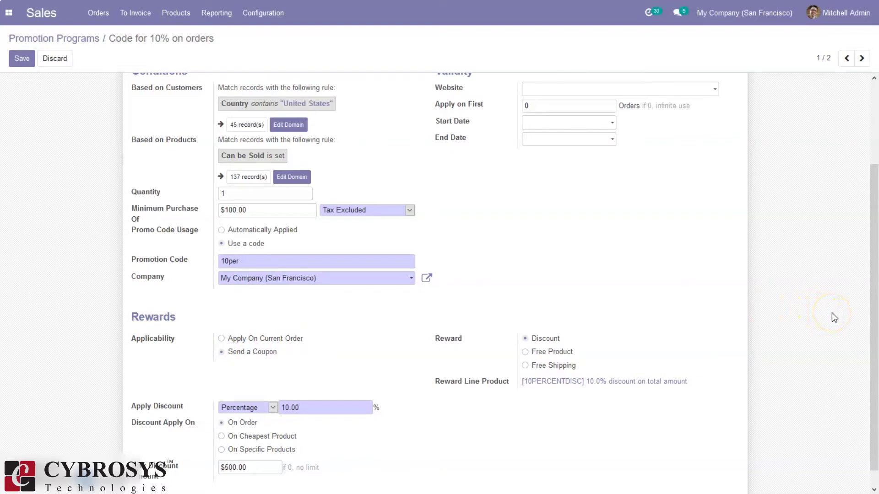
pyautogui.scroll(-1, 605, 271)
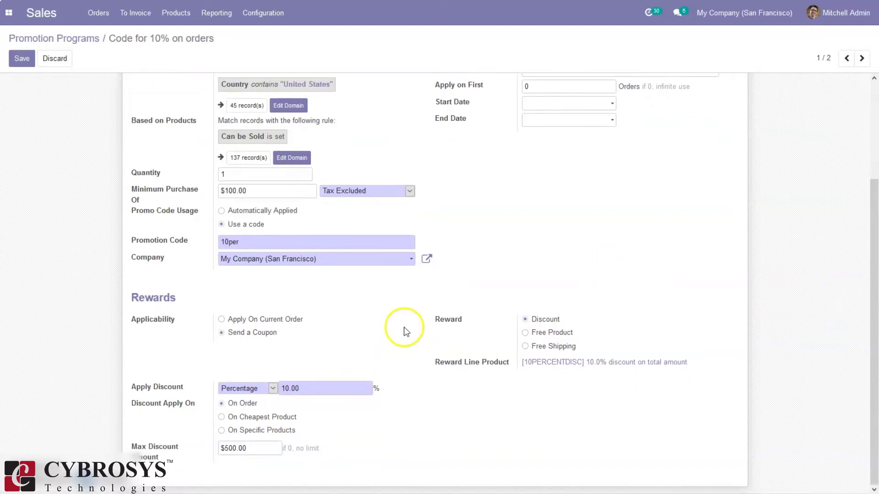
pyautogui.click(267, 322)
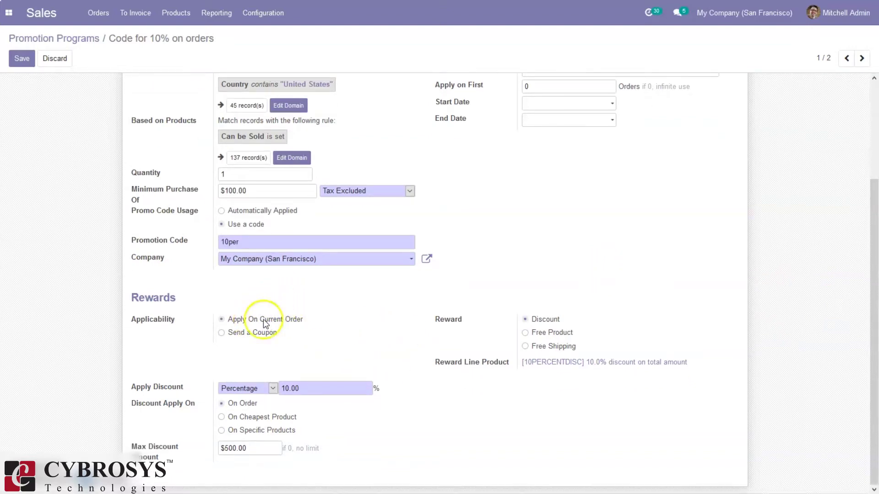
pyautogui.click(21, 59)
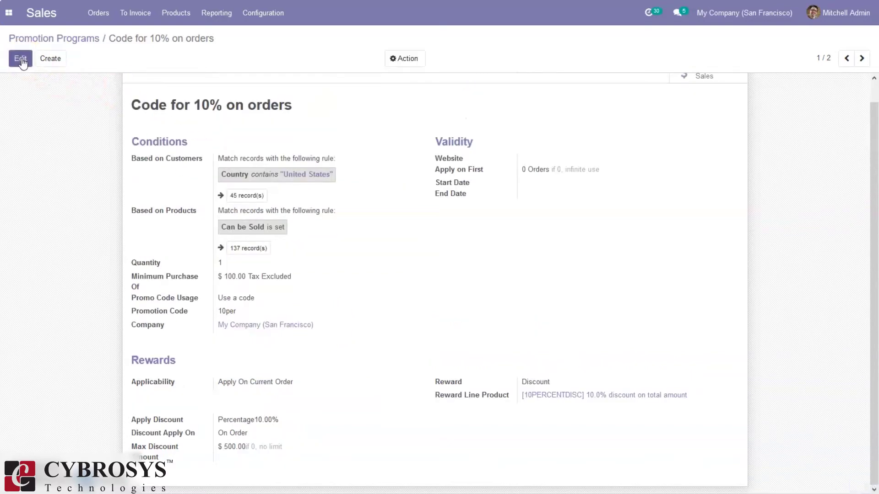
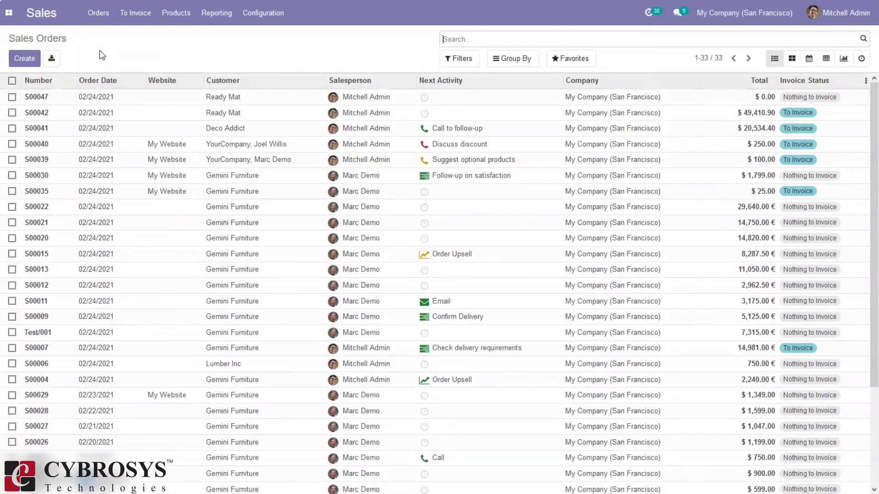
# Step: Create a new sales quotation for the customer Deco Addict and check the address in the customer's record
pyautogui.click(26, 58)
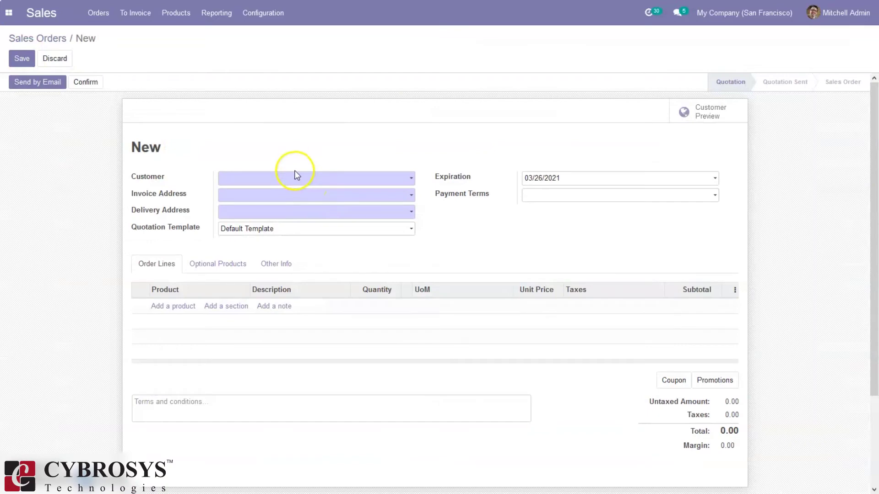
pyautogui.click(295, 177)
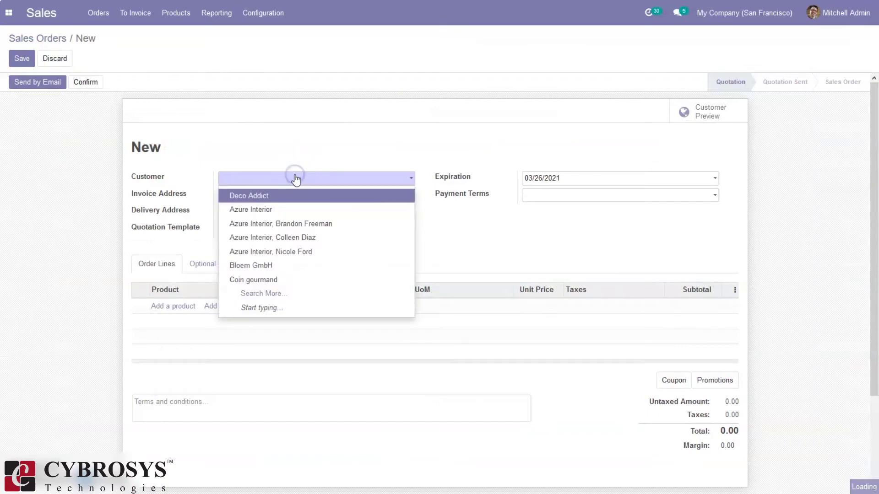
pyautogui.click(251, 201)
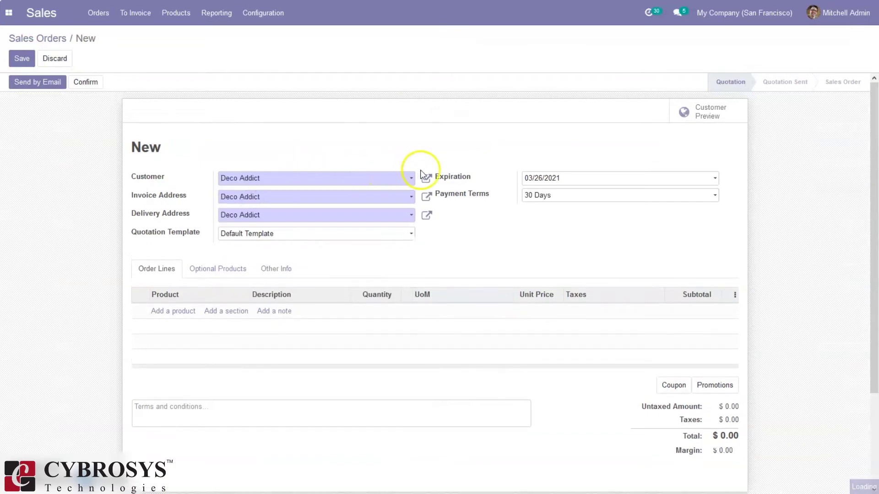
pyautogui.click(427, 179)
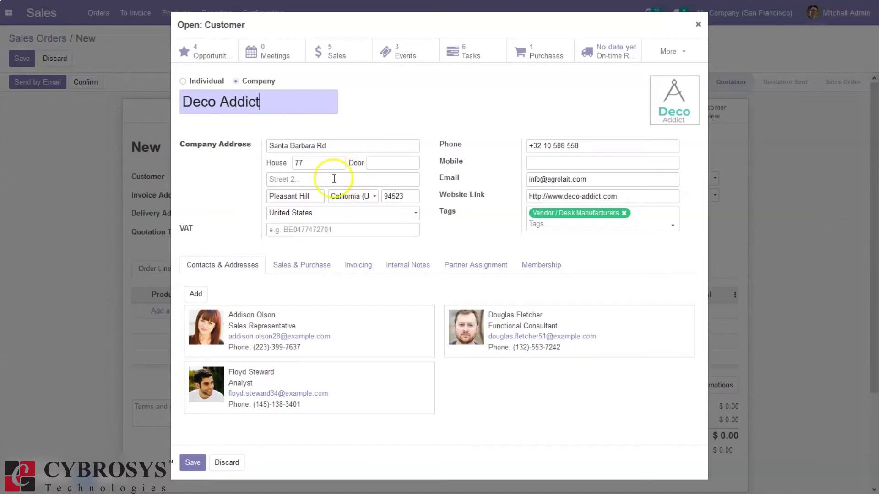
pyautogui.click(697, 25)
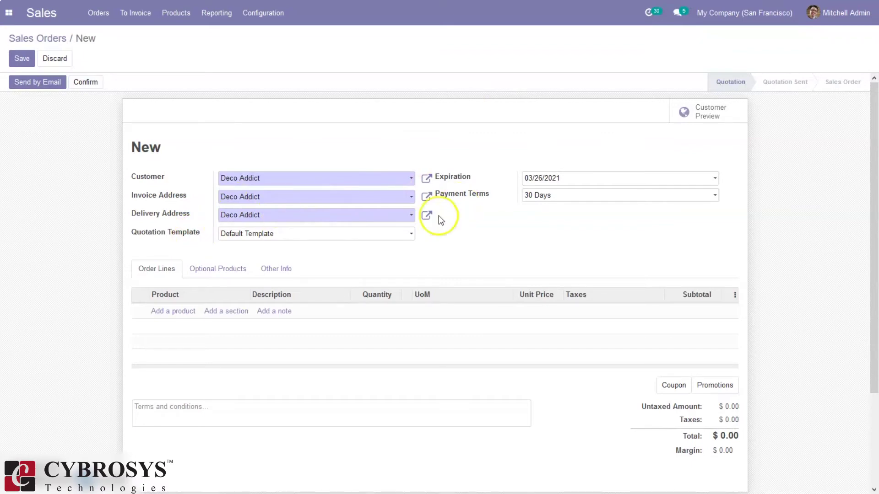
# Step: Add the product [E-COM11] Cabinet with Doors as an order line on the new quotation
pyautogui.click(175, 314)
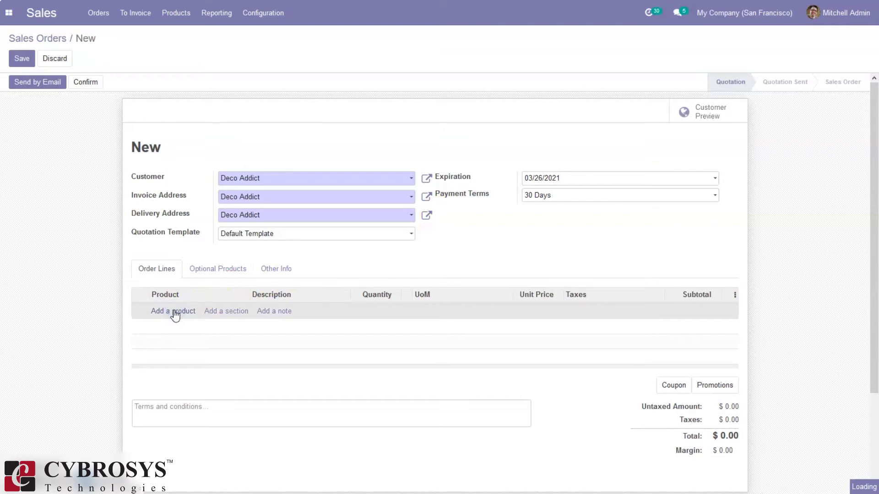
pyautogui.write('cab')
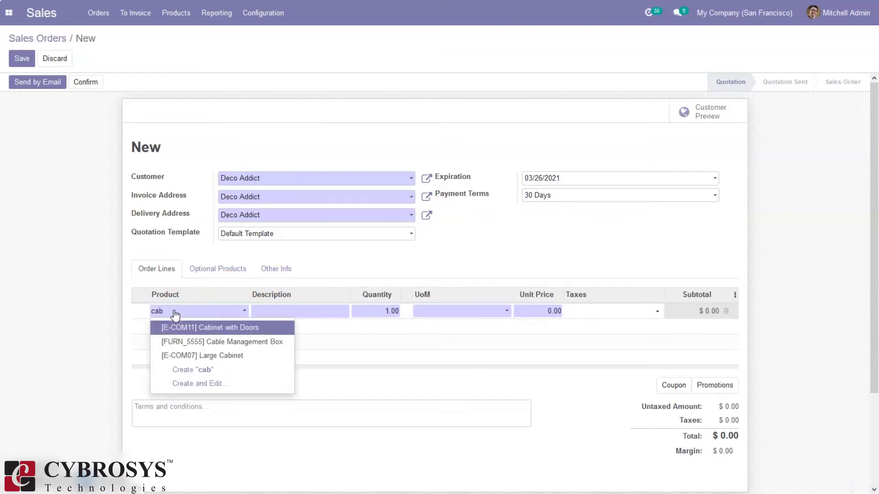
pyautogui.click(227, 328)
pyautogui.click(385, 310)
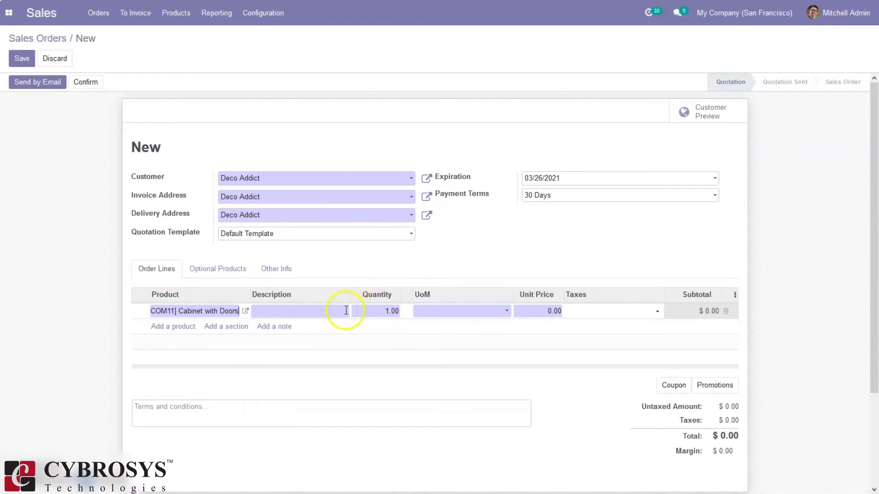
# Step: Set the unit price of the Cabinet with Doors order line to 600
pyautogui.click(545, 311)
pyautogui.click(553, 311)
pyautogui.press('BackSpace')
pyautogui.press('BackSpace')
pyautogui.press('BackSpace')
pyautogui.press('BackSpace')
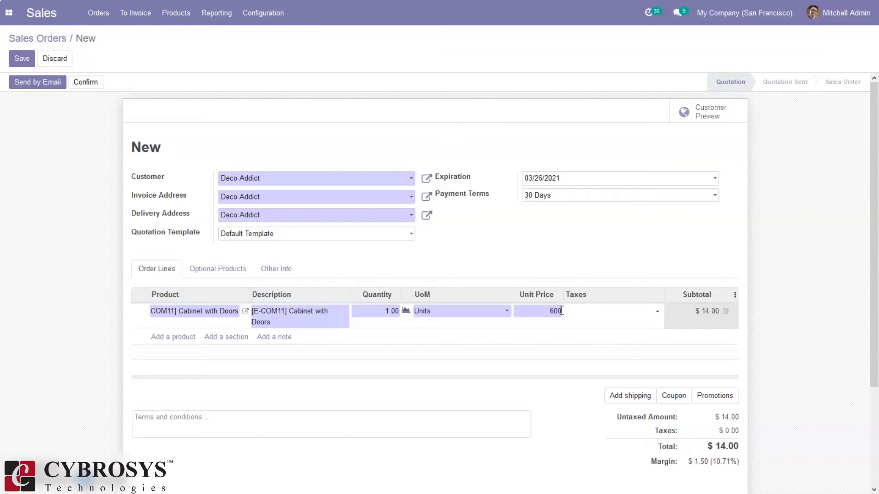
pyautogui.click(482, 241)
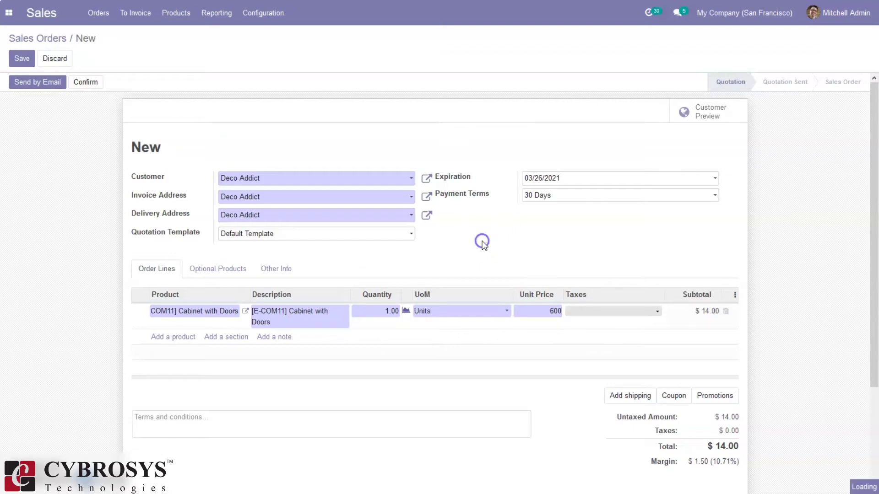
# Step: Apply the "Code for 10% on orders" promotion to the quotation and check the discount in its order lines
pyautogui.click(9, 63)
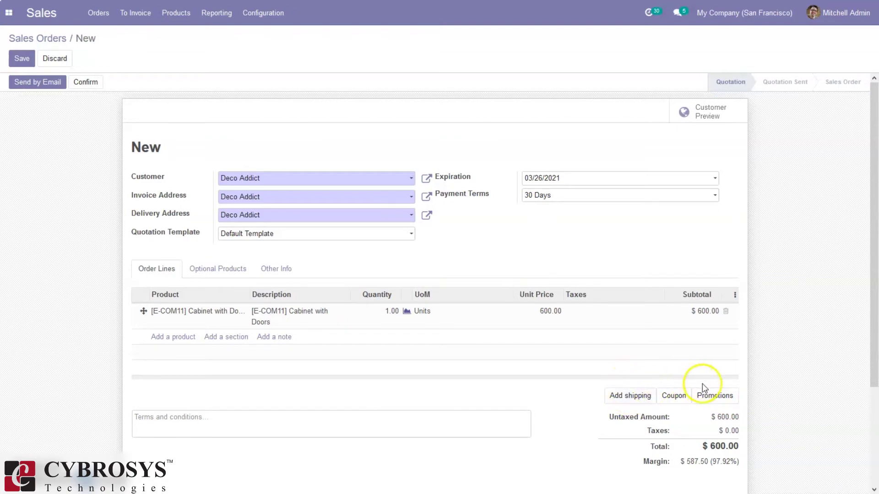
pyautogui.click(708, 397)
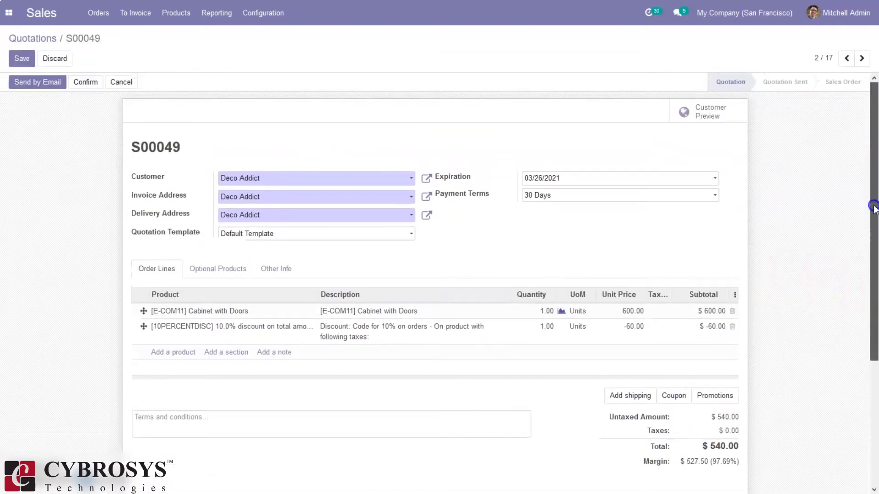
pyautogui.moveTo(873, 288)
pyautogui.mouseDown()
pyautogui.moveTo(875, 329)
pyautogui.moveTo(874, 276)
pyautogui.mouseUp()
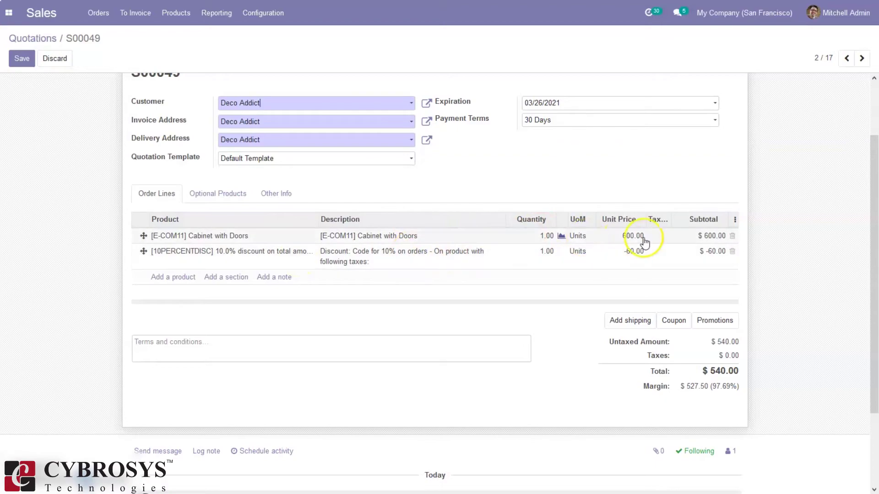
# Step: Save the discounted quotation and confirm it as a sales order
pyautogui.moveTo(875, 241); pyautogui.dragTo(875, 215)
pyautogui.click(22, 59)
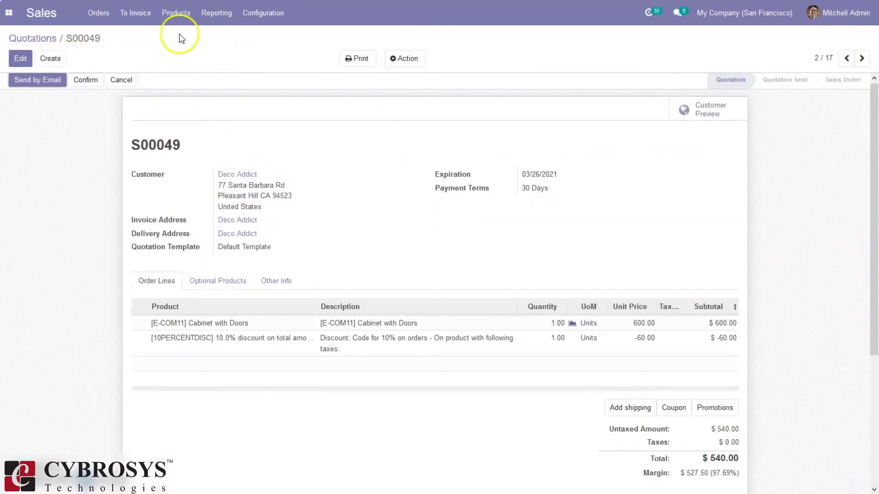
pyautogui.click(90, 82)
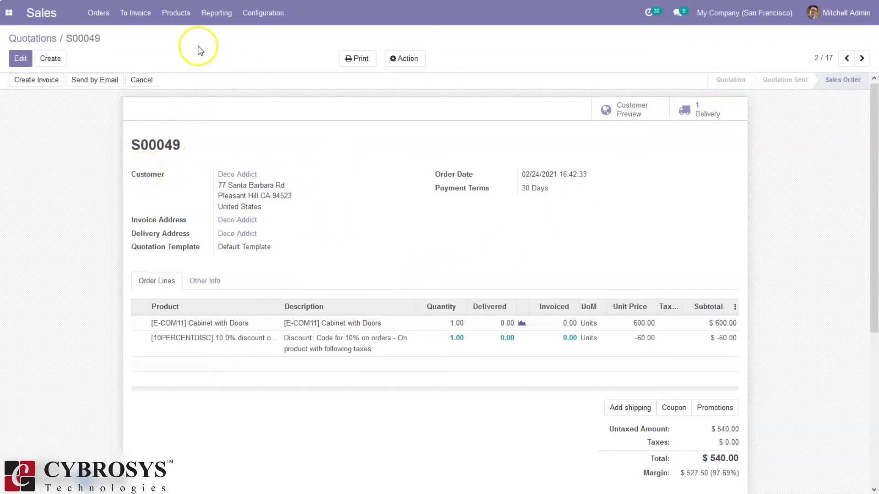
# Step: Open the "10% Discount" coupon program from the coupon programs list
pyautogui.click(170, 17)
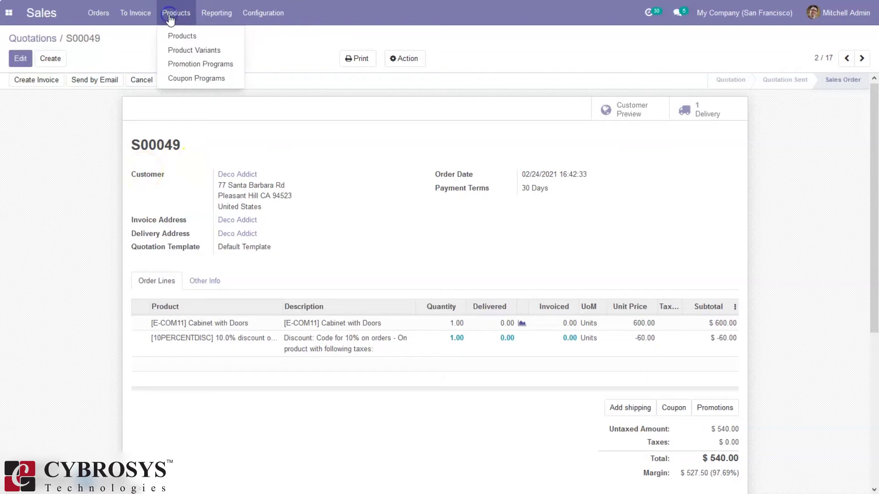
pyautogui.click(196, 78)
pyautogui.click(63, 417)
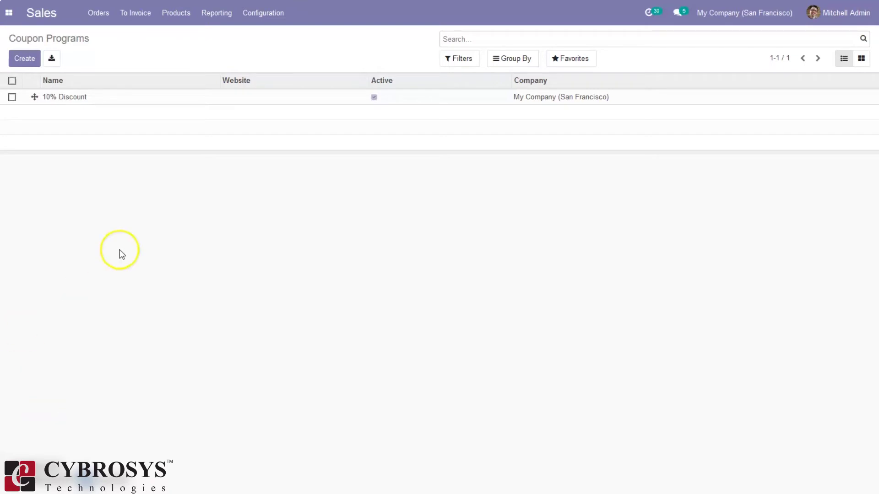
pyautogui.click(153, 103)
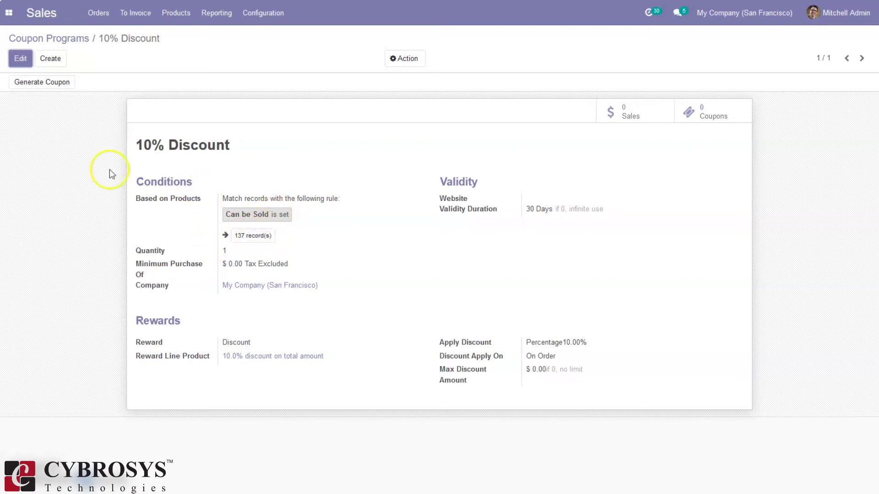
# Step: Edit the 10% Discount program's product rule so that Products contains "Large Desk"
pyautogui.click(21, 59)
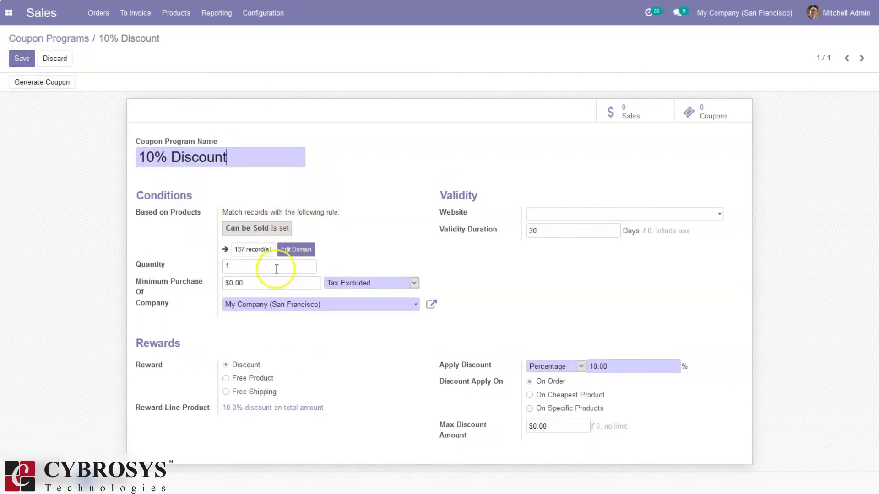
pyautogui.click(295, 250)
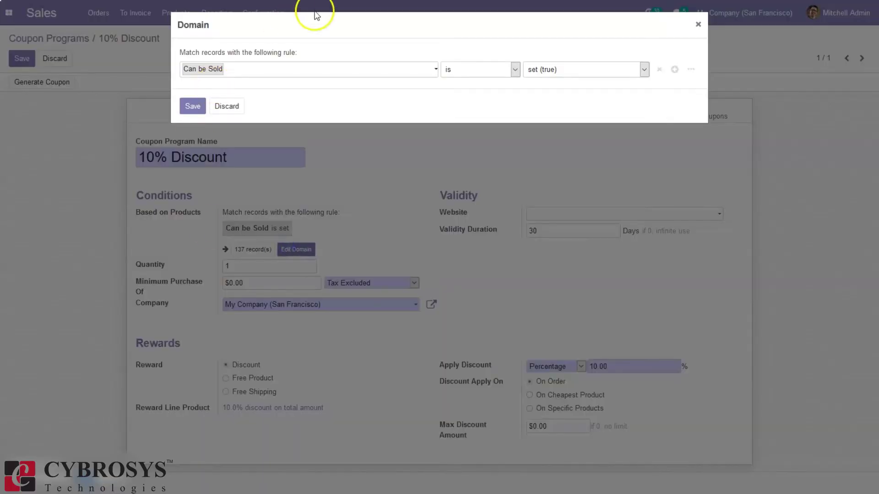
pyautogui.click(405, 73)
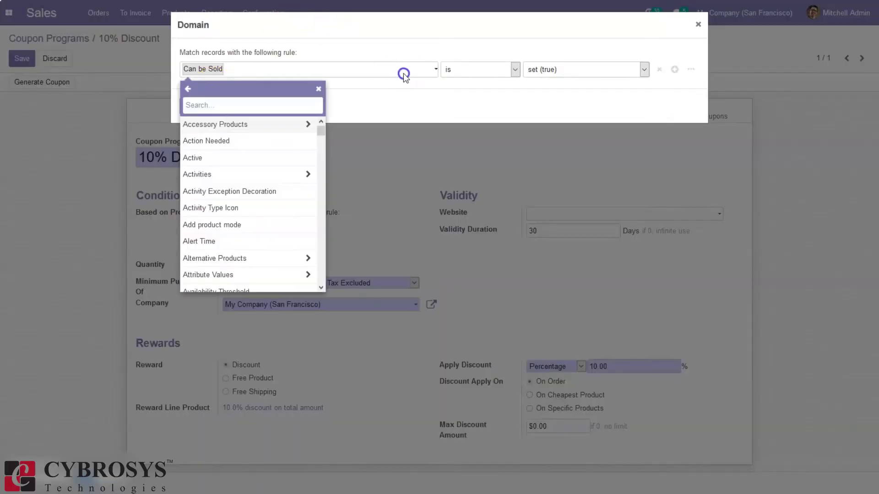
pyautogui.click(265, 102)
pyautogui.write('pr')
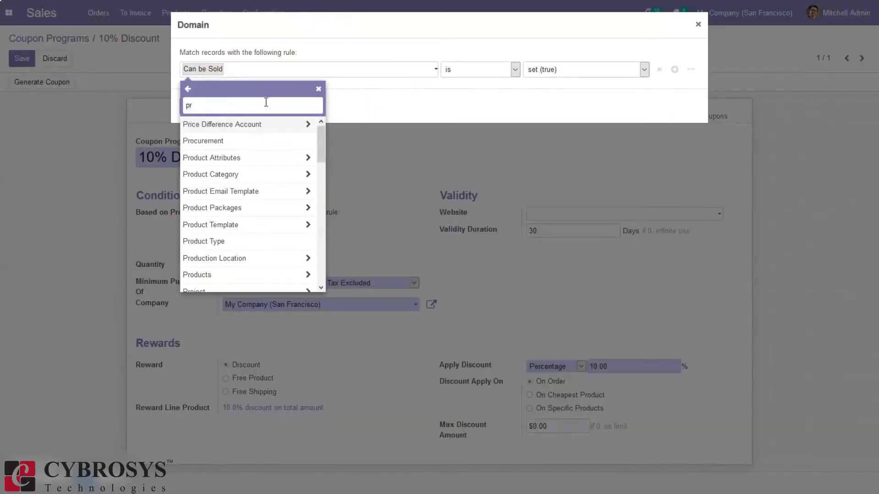
pyautogui.write('oduc')
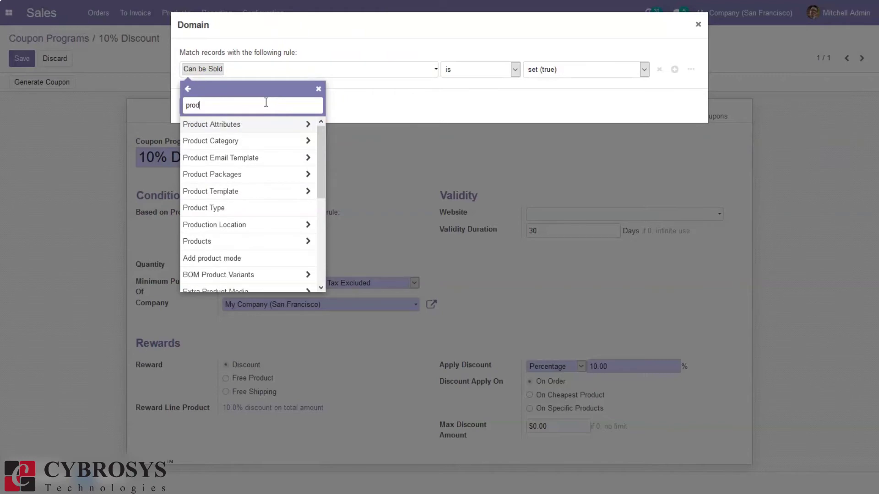
pyautogui.click(205, 241)
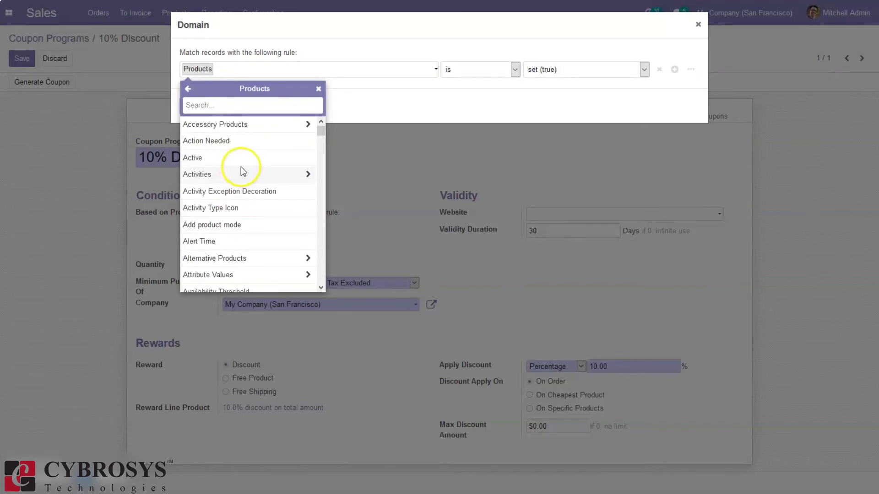
pyautogui.click(472, 69)
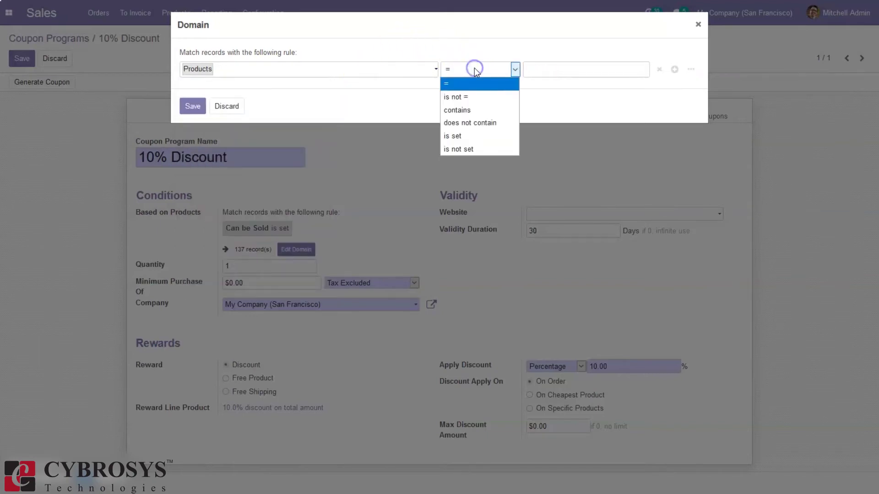
pyautogui.click(475, 109)
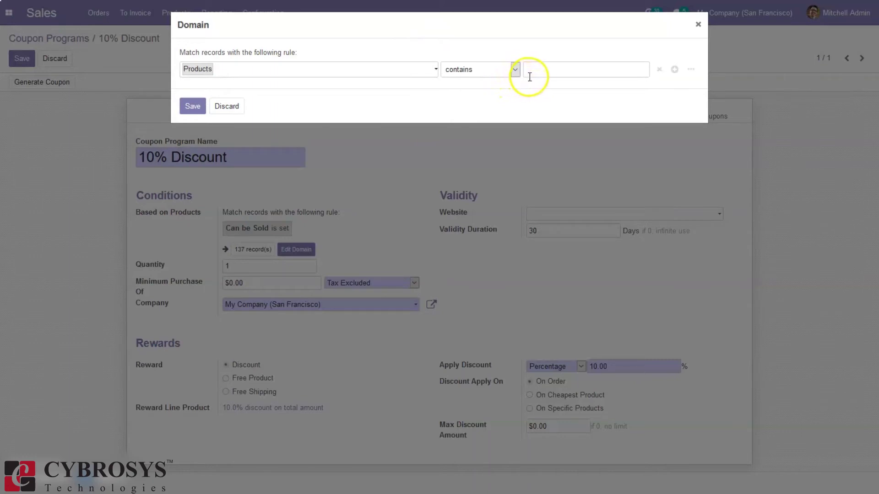
pyautogui.write('Large Desk')
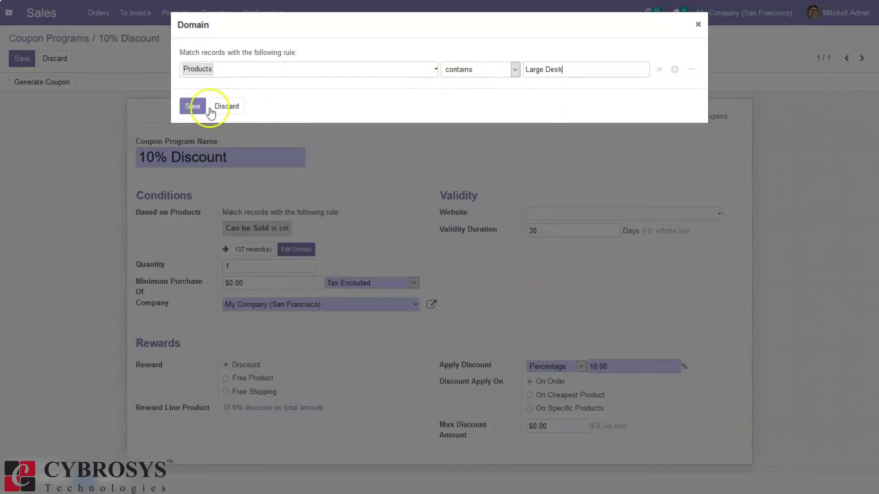
pyautogui.click(186, 108)
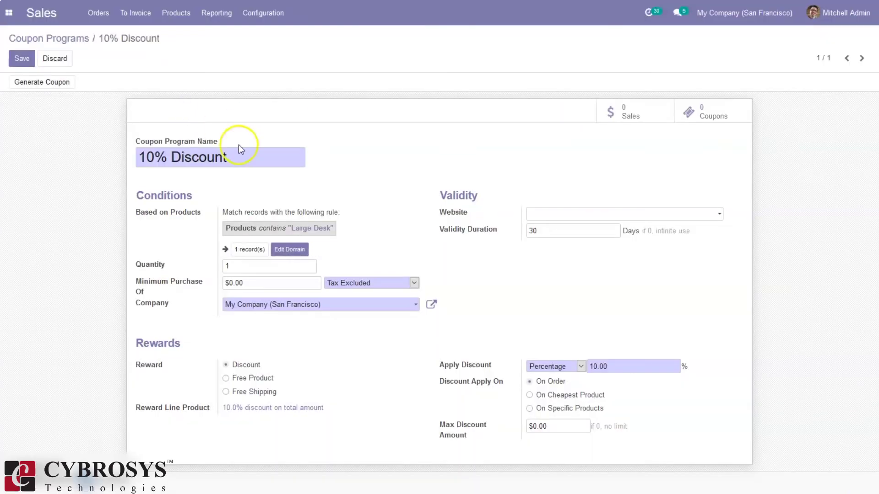
# Step: Set the coupon program's minimum purchase to $600.00 and save the program
pyautogui.click(279, 251)
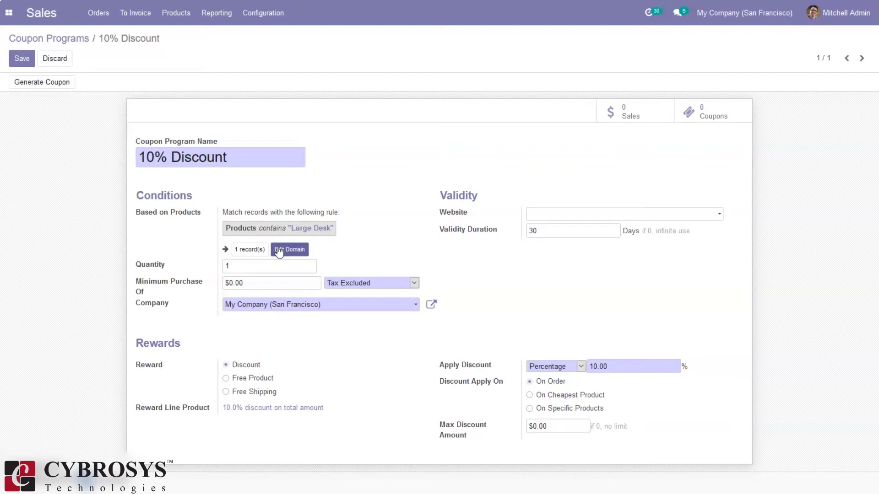
pyautogui.click(230, 265)
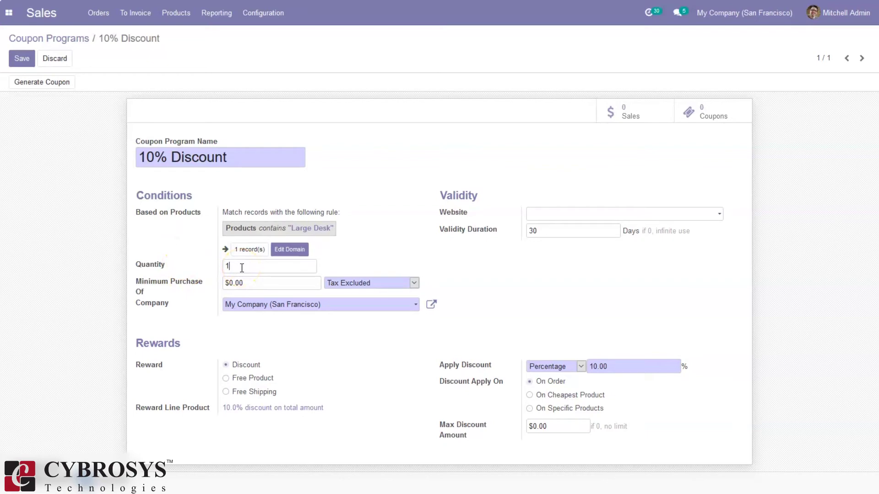
pyautogui.click(155, 220)
pyautogui.click(336, 352)
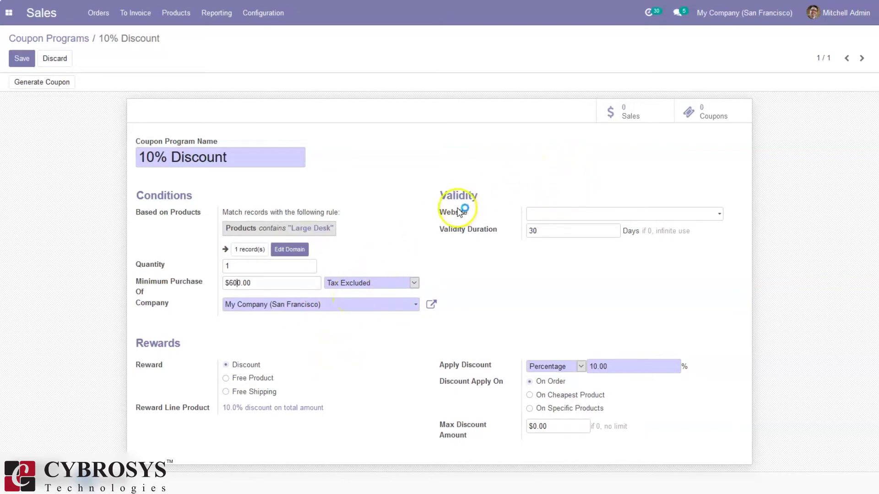
pyautogui.moveTo(456, 214)
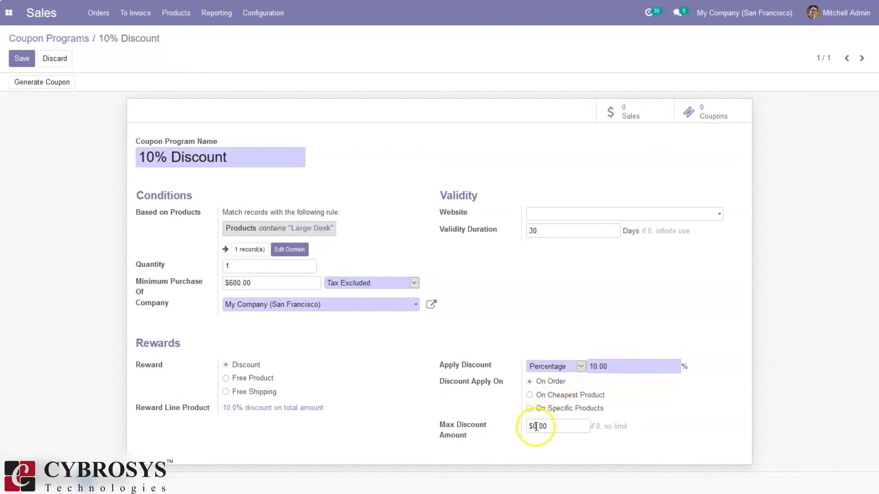
pyautogui.click(20, 55)
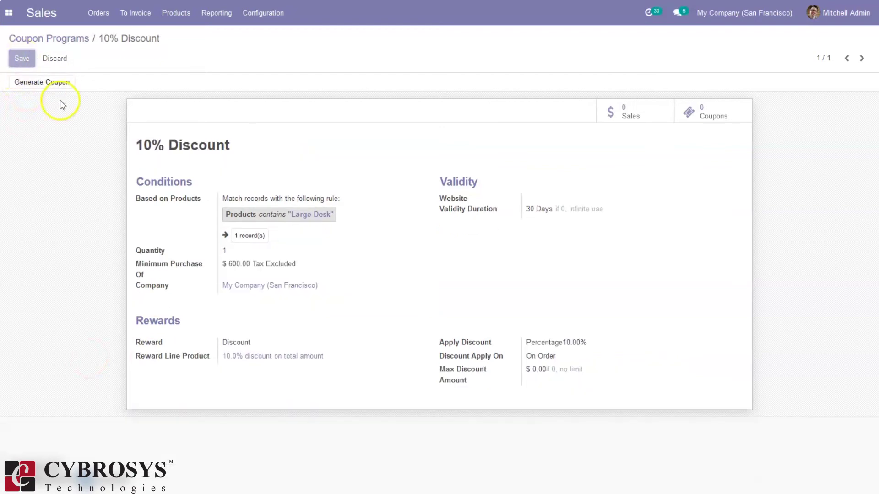
# Step: Generate 20 coupons for the program using the Number of Coupons generation type
pyautogui.click(33, 86)
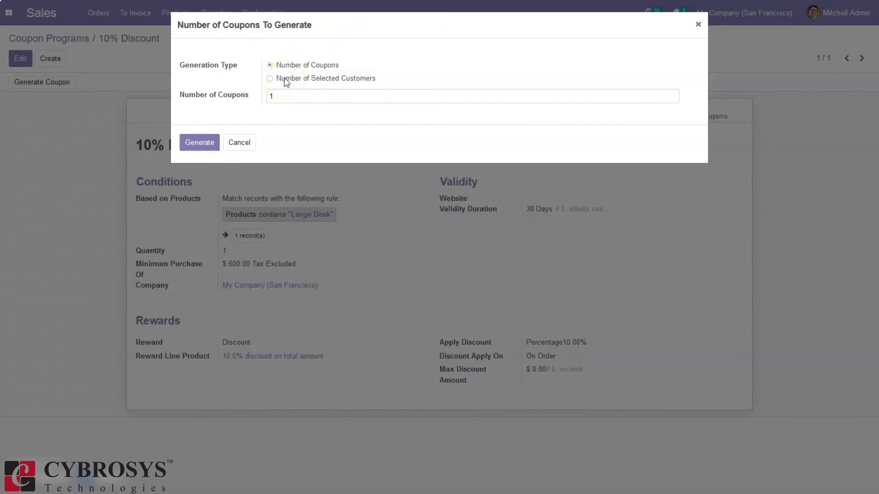
pyautogui.click(281, 96)
pyautogui.press('BackSpace')
pyautogui.click(288, 79)
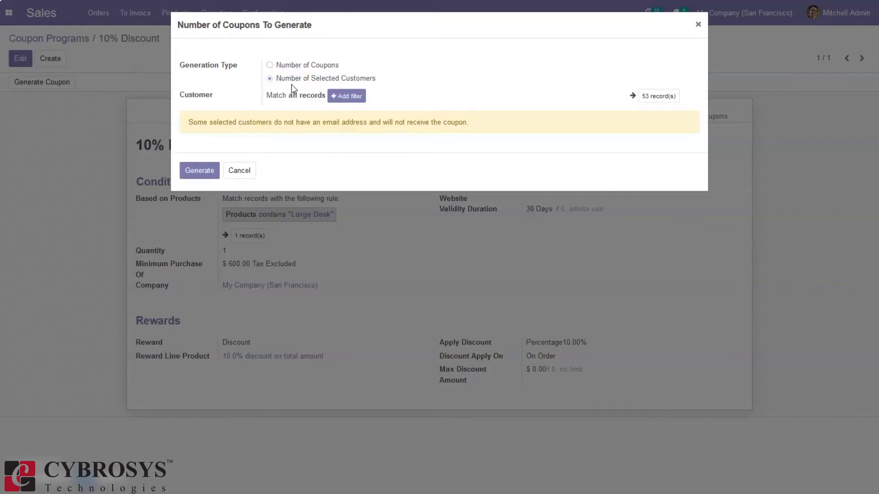
pyautogui.click(310, 92)
pyautogui.click(295, 65)
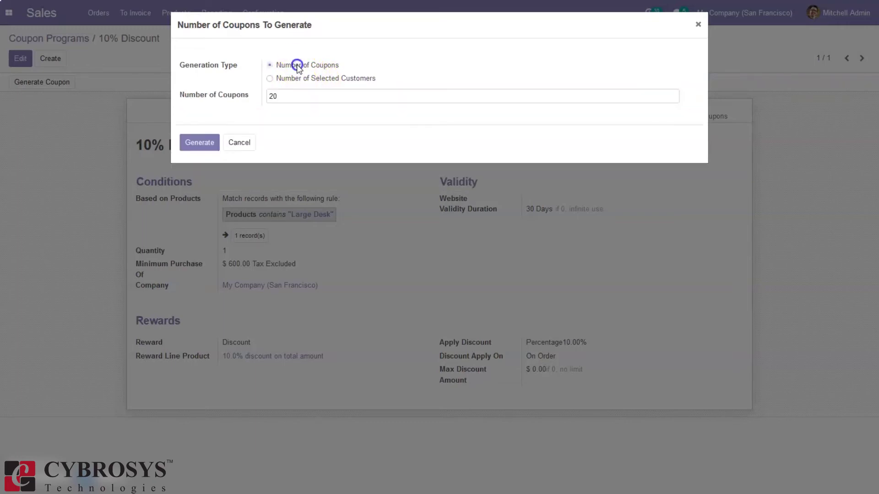
pyautogui.click(207, 146)
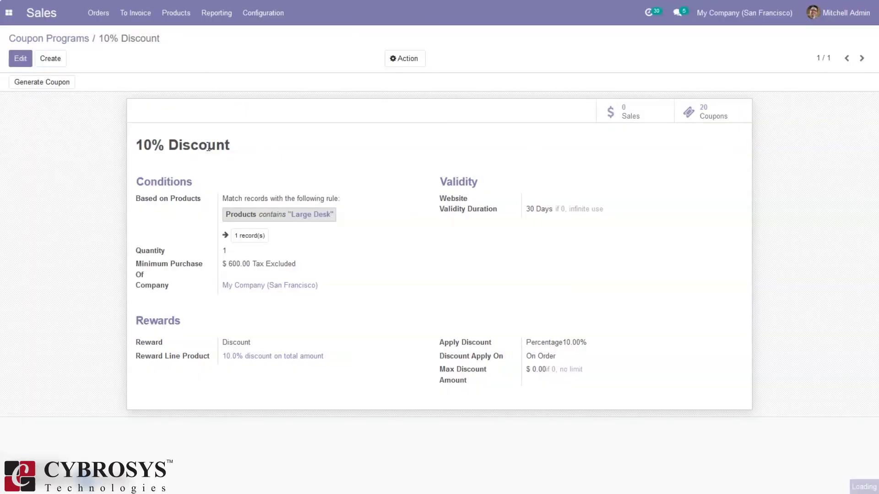
# Step: View the program's generated coupons, inspect the fourth coupon's details and status stages, and return to the coupon list
pyautogui.click(705, 113)
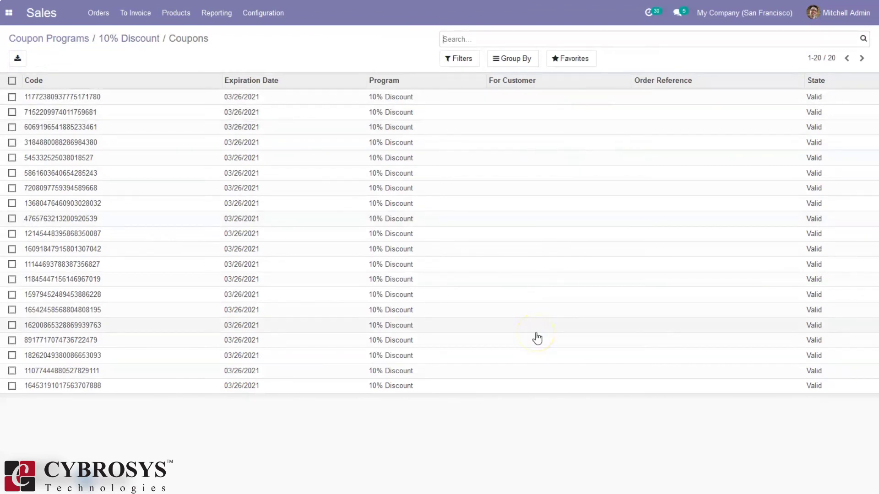
pyautogui.click(439, 144)
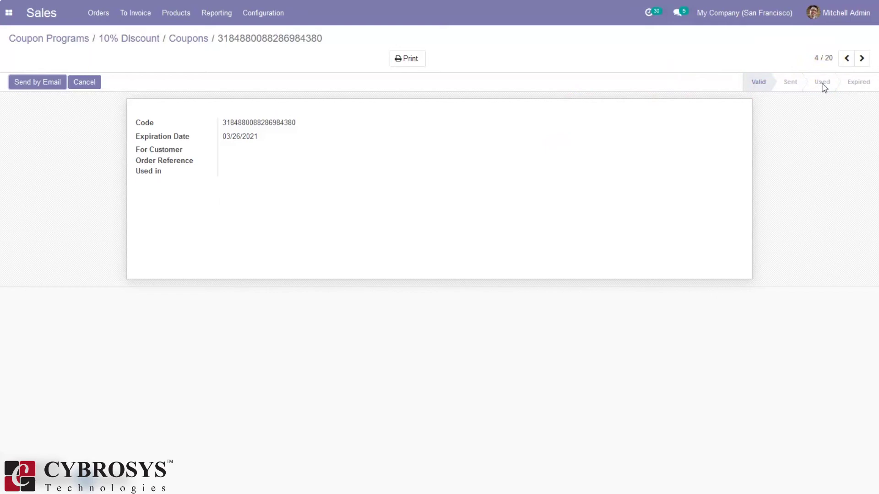
pyautogui.click(839, 88)
pyautogui.click(868, 87)
pyautogui.click(184, 38)
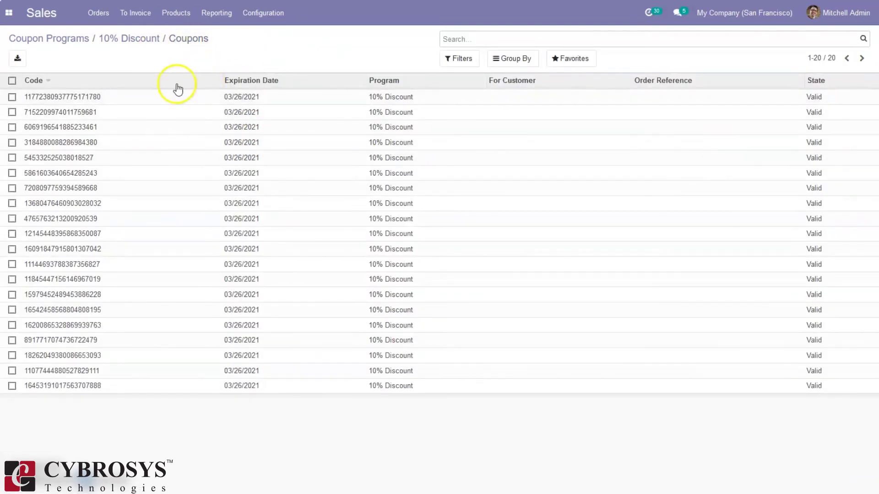
# Step: Open the first coupon in the list and select its coupon code
pyautogui.click(113, 96)
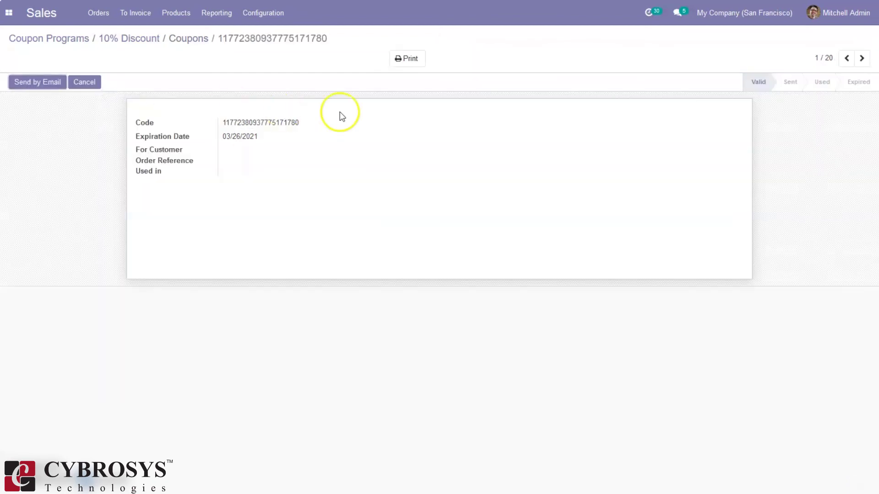
pyautogui.moveTo(319, 124); pyautogui.dragTo(216, 122)
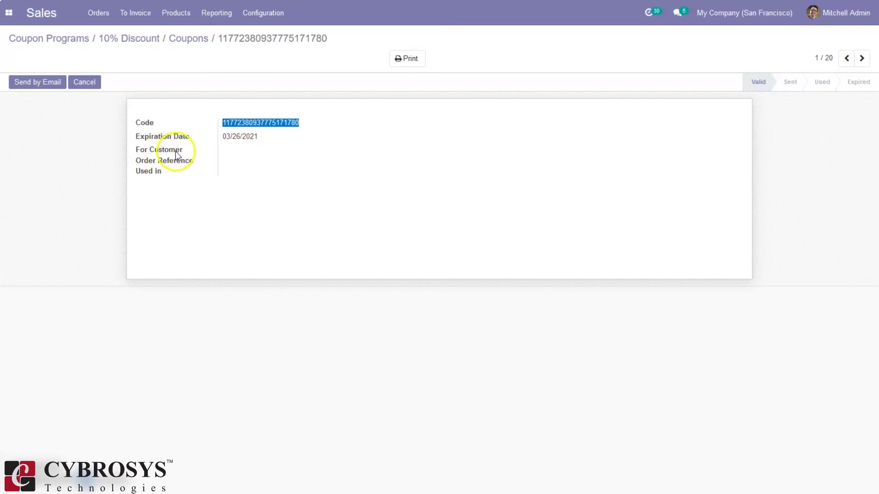
pyautogui.moveTo(152, 161)
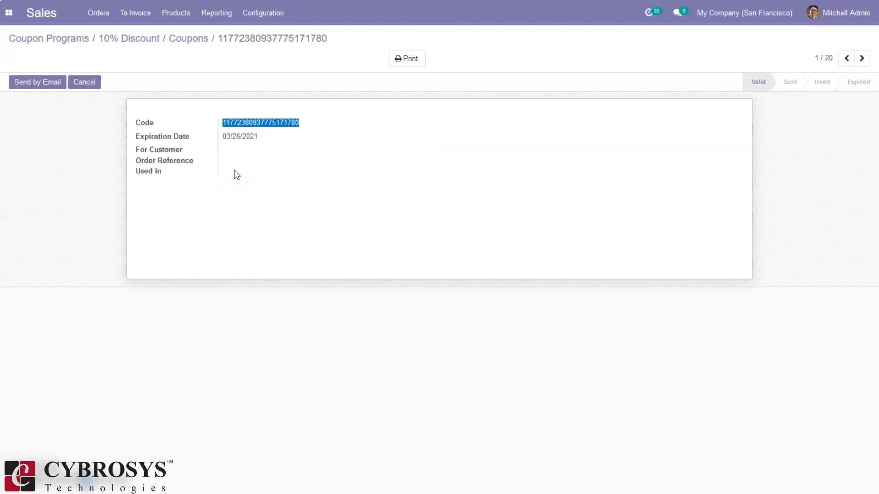
pyautogui.click(236, 175)
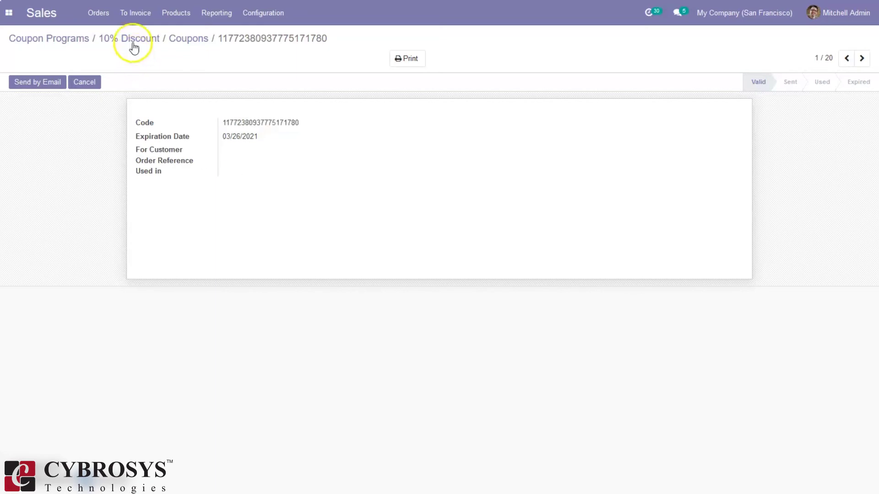
# Step: Create a new sales order with Deco Addict as the customer
pyautogui.click(107, 15)
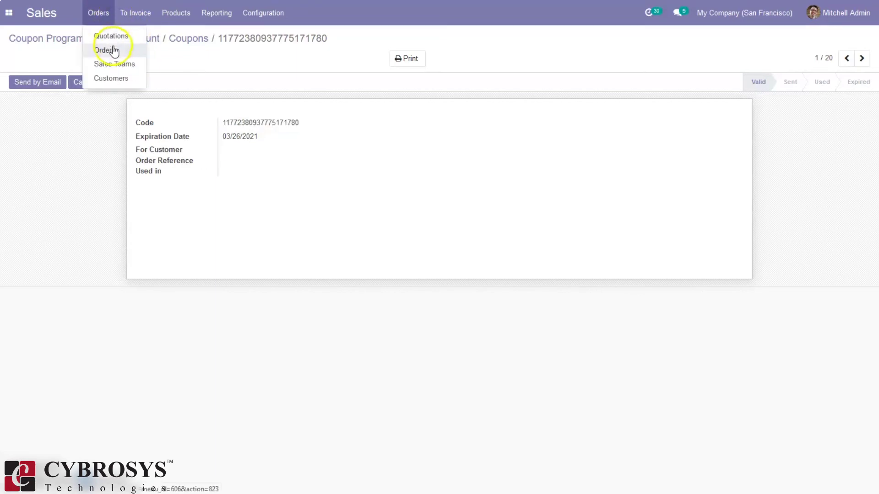
pyautogui.click(110, 50)
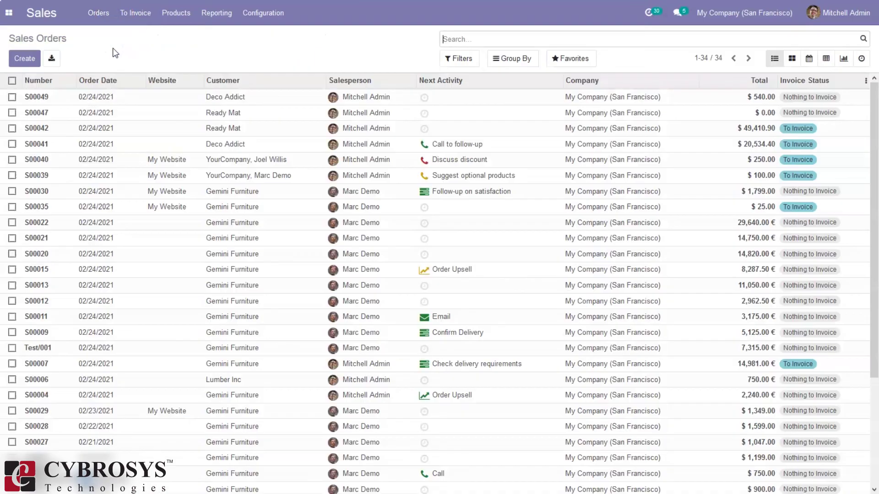
pyautogui.click(24, 59)
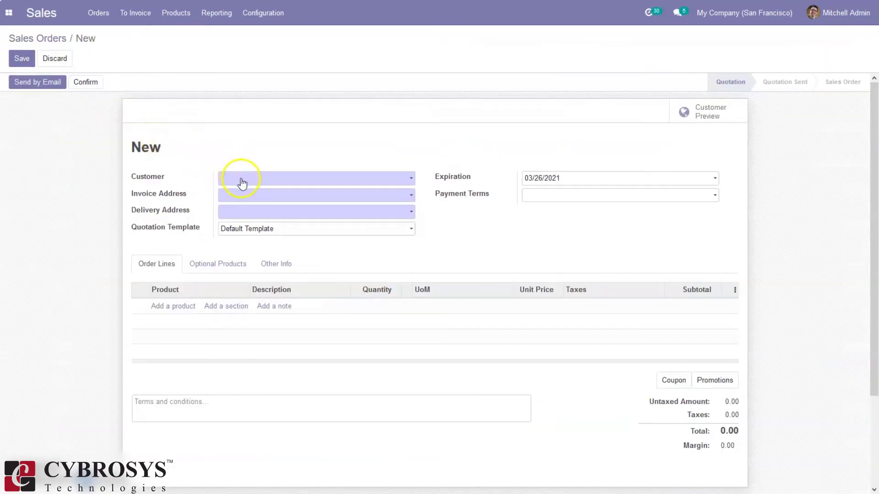
pyautogui.click(264, 178)
pyautogui.click(262, 194)
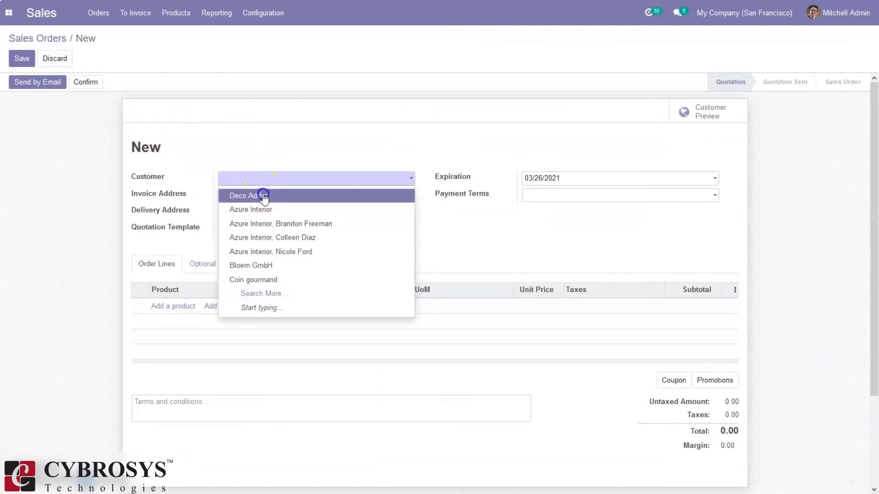
# Step: Add the product [E-COM09] Large Desk to the order lines
pyautogui.click(184, 311)
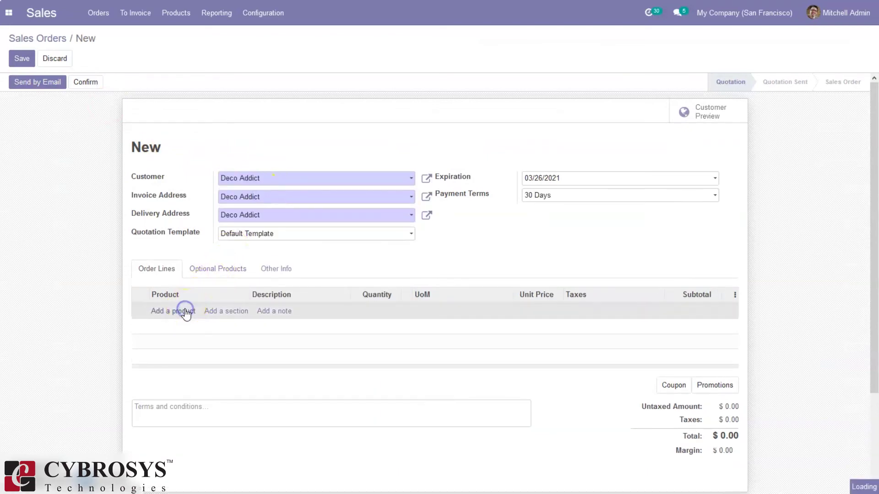
pyautogui.write('larg')
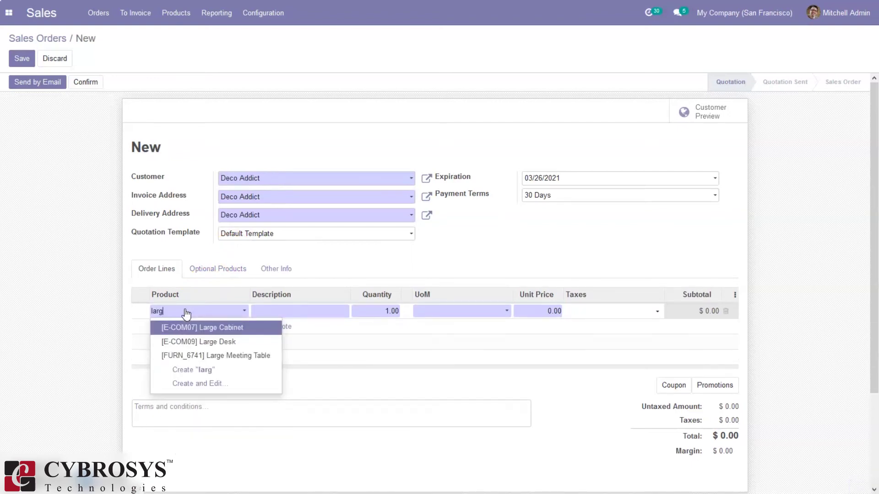
pyautogui.click(238, 341)
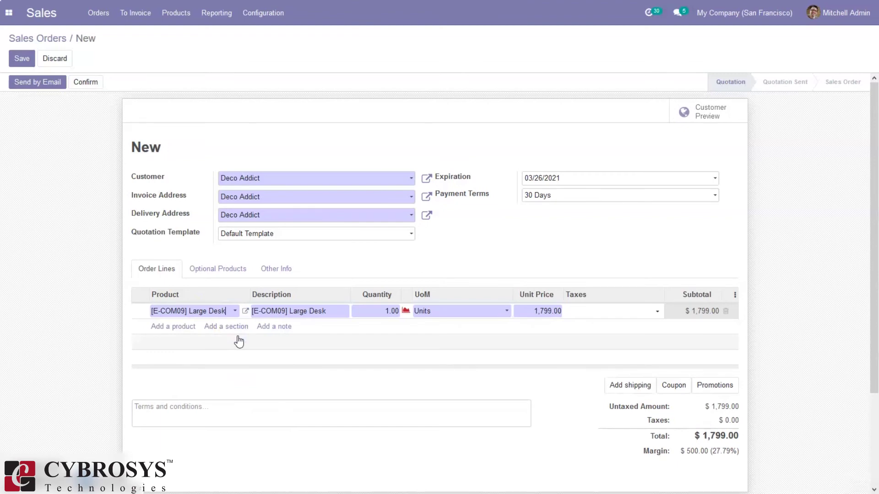
# Step: Open the Large Desk product from the order line and record an on-hand quantity of 50 units for it
pyautogui.click(245, 311)
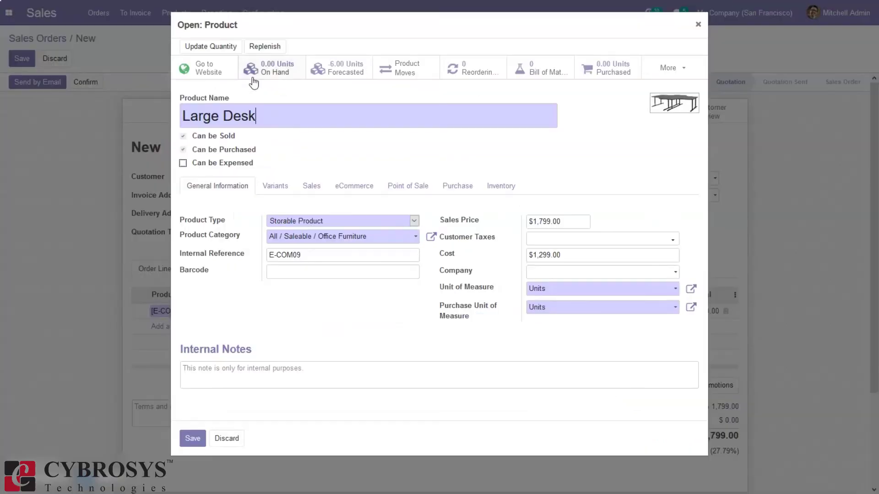
pyautogui.click(329, 121)
pyautogui.click(291, 73)
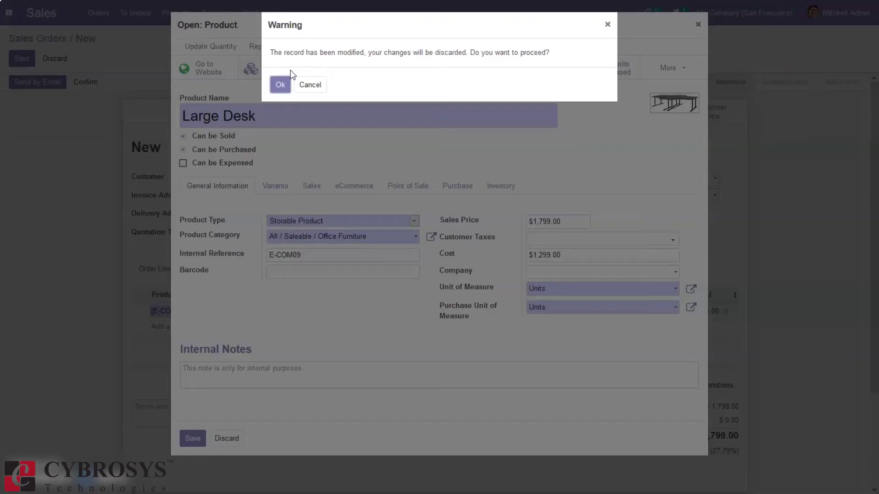
pyautogui.click(280, 83)
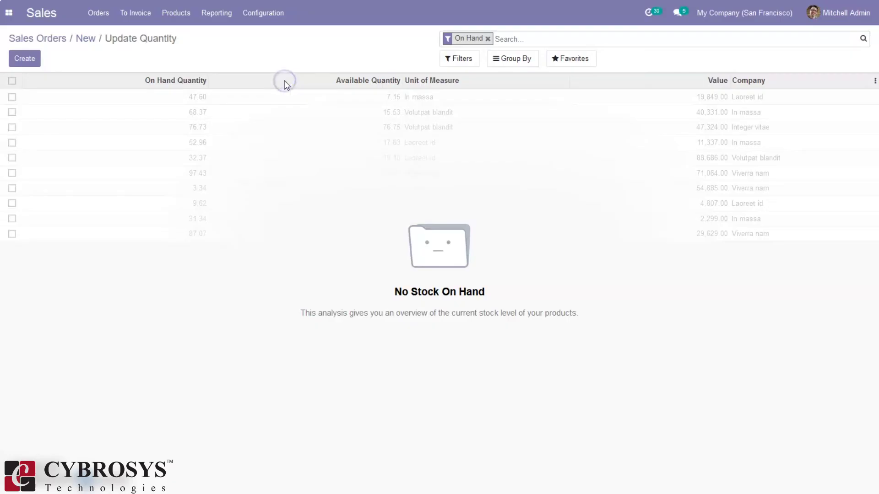
pyautogui.click(193, 76)
pyautogui.click(24, 59)
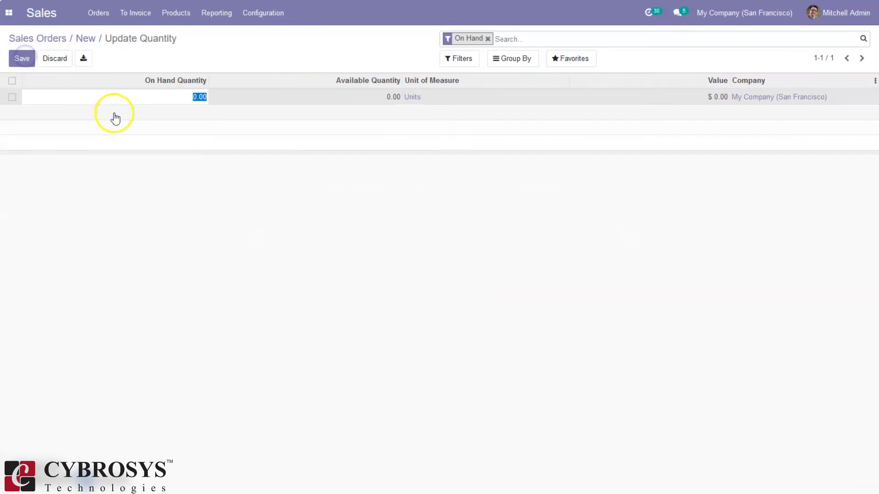
pyautogui.write('50')
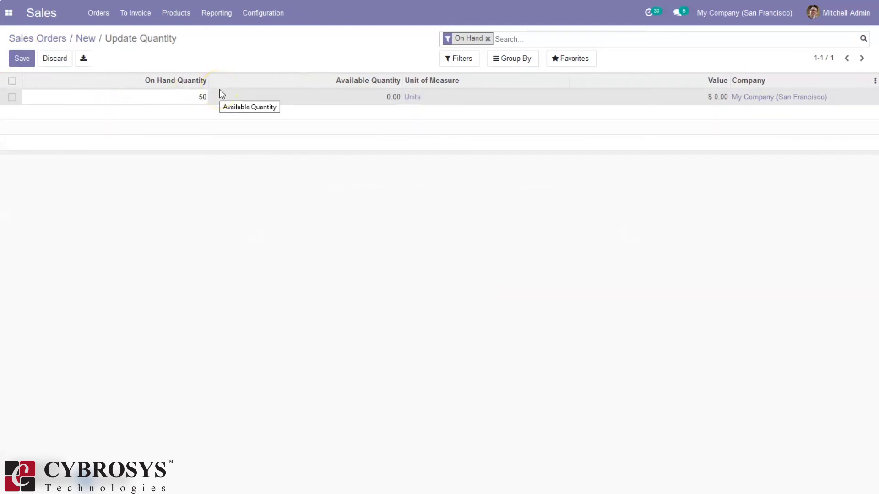
pyautogui.click(21, 58)
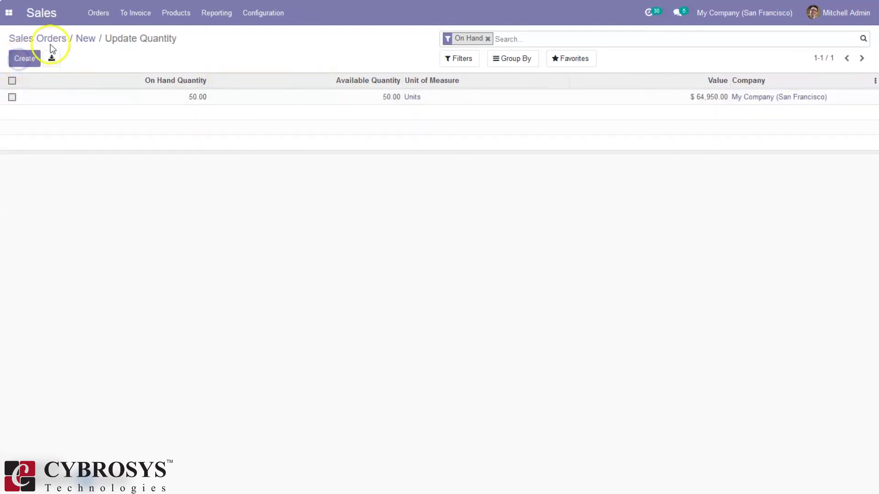
# Step: Return to the new sales order, set Deco Addict as customer, add [E-COM09] Large Desk, and save the quotation
pyautogui.click(85, 38)
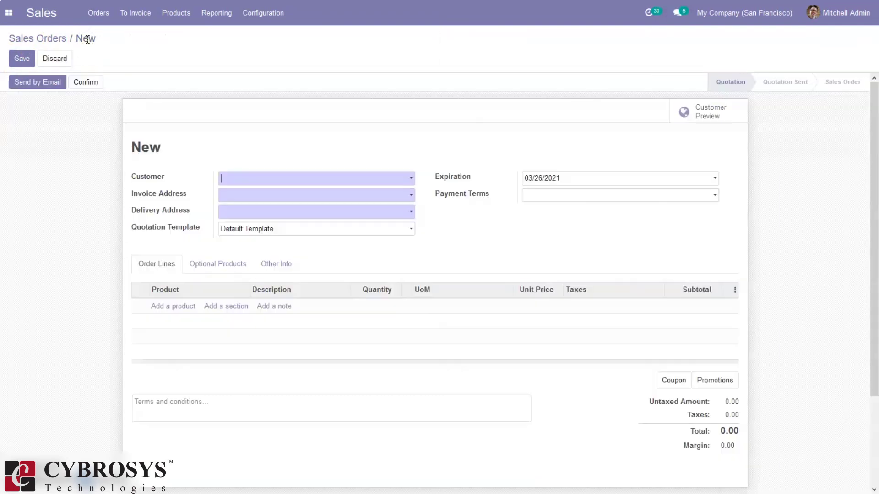
pyautogui.click(232, 179)
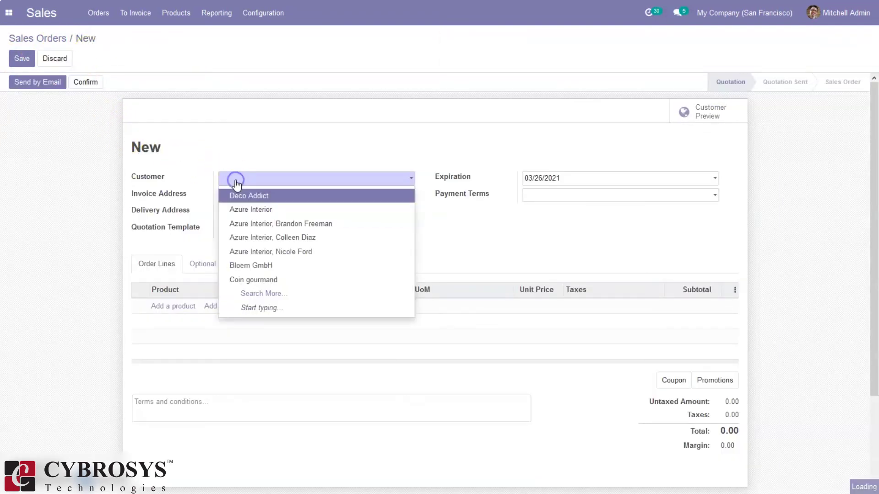
pyautogui.click(251, 196)
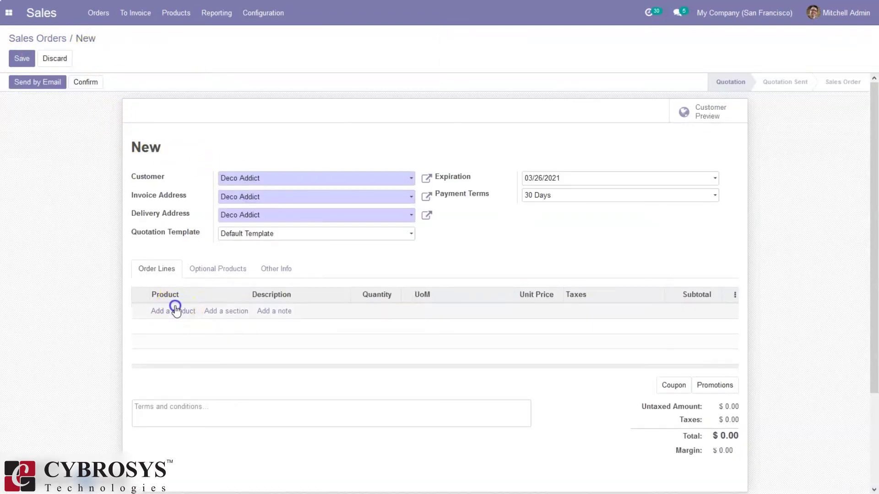
pyautogui.click(177, 312)
pyautogui.write('lar')
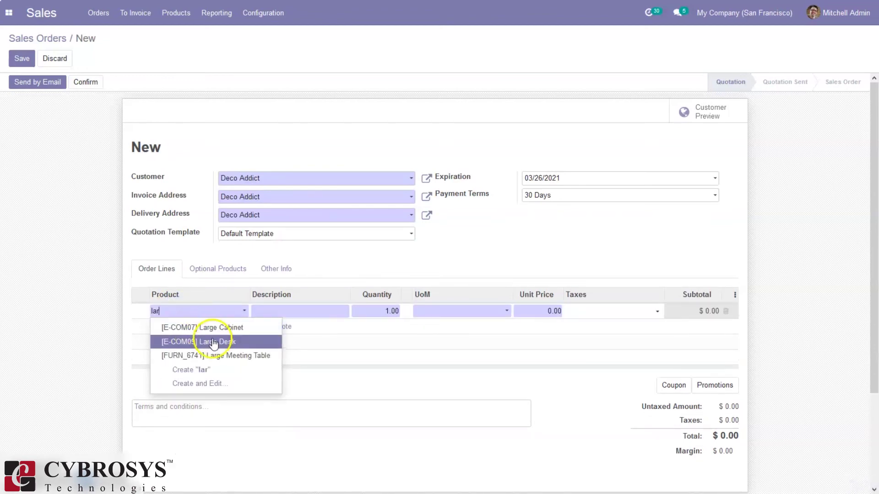
pyautogui.click(212, 339)
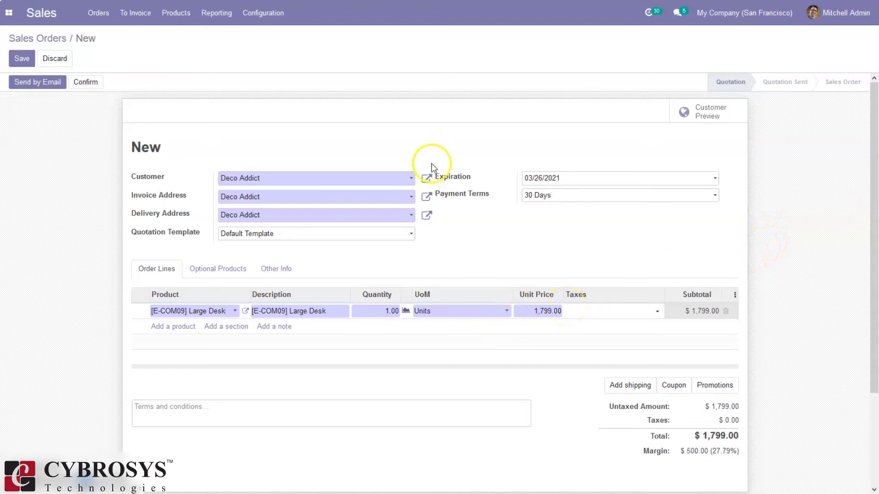
pyautogui.click(28, 57)
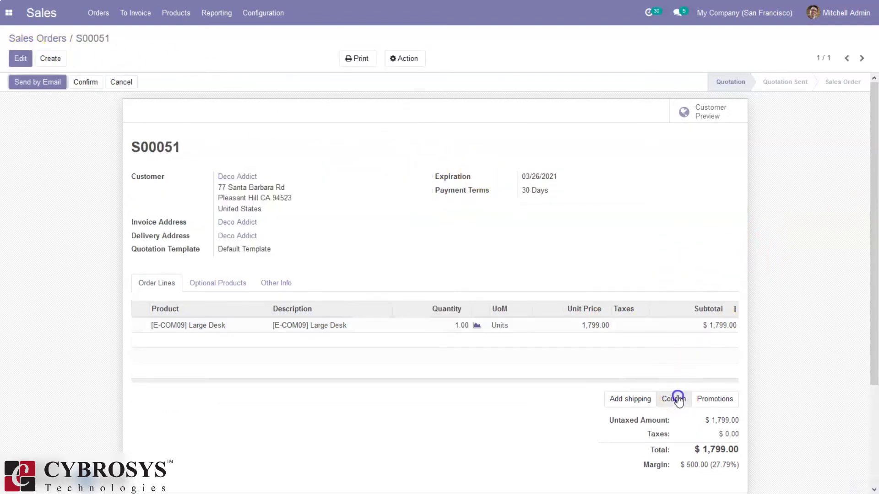
# Step: Enter the copied coupon code without leading spaces as the quotation's promotion or coupon code and apply it
pyautogui.click(674, 399)
pyautogui.hotkey('ctrl', 'v')
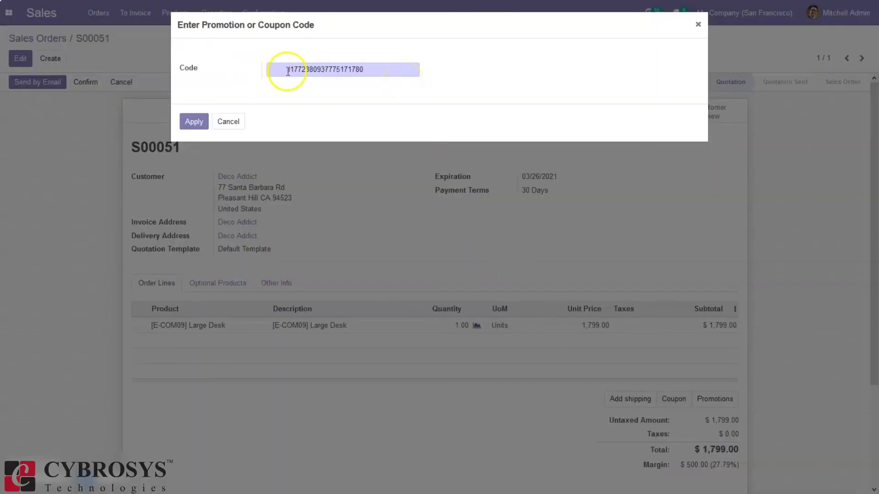
pyautogui.press('BackSpace')
pyautogui.press('BackSpace')
pyautogui.press('BackSpace')
pyautogui.press('BackSpace')
pyautogui.press('BackSpace')
pyautogui.press('BackSpace')
pyautogui.press('BackSpace')
pyautogui.press('BackSpace')
pyautogui.press('BackSpace')
pyautogui.press('BackSpace')
pyautogui.press('BackSpace')
pyautogui.press('BackSpace')
pyautogui.press('BackSpace')
pyautogui.press('BackSpace')
pyautogui.press('BackSpace')
pyautogui.press('BackSpace')
pyautogui.press('BackSpace')
pyautogui.hotkey('ctrl', 'v')
pyautogui.click(288, 71)
pyautogui.press('BackSpace')
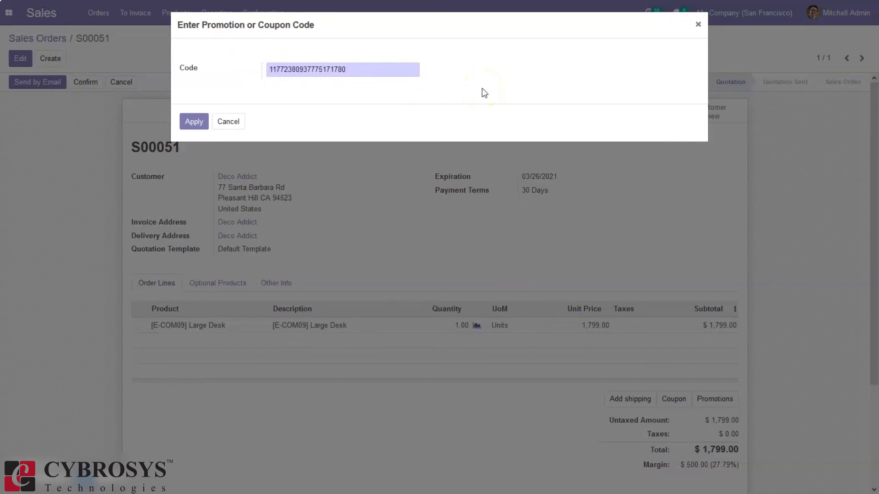
pyautogui.click(189, 120)
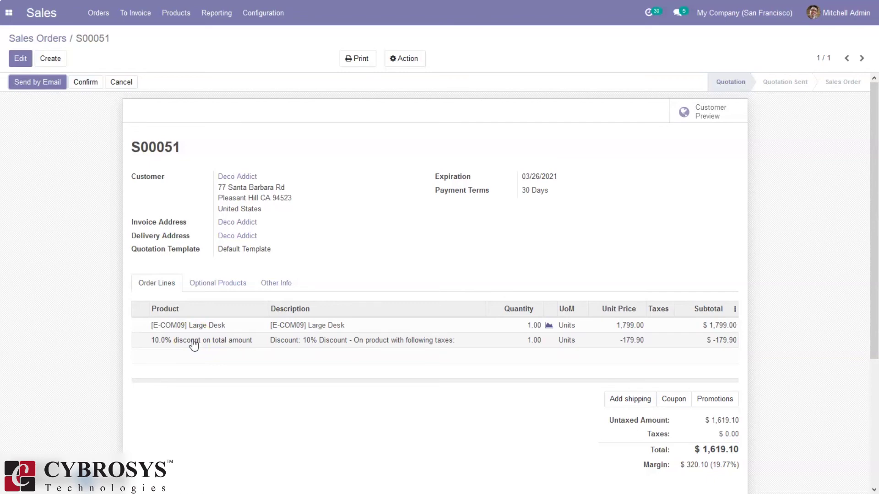
# Step: Confirm the quotation and validate its Large Desk delivery as an immediate transfer of all quantities
pyautogui.click(399, 191)
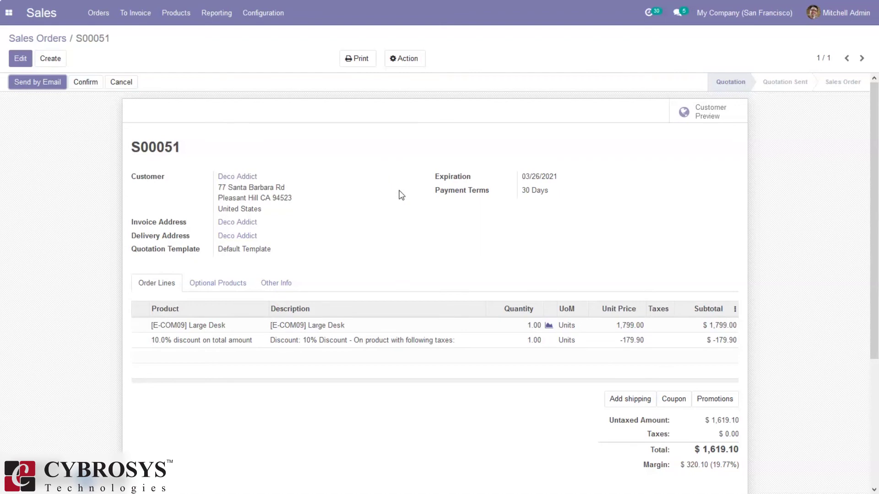
pyautogui.click(86, 82)
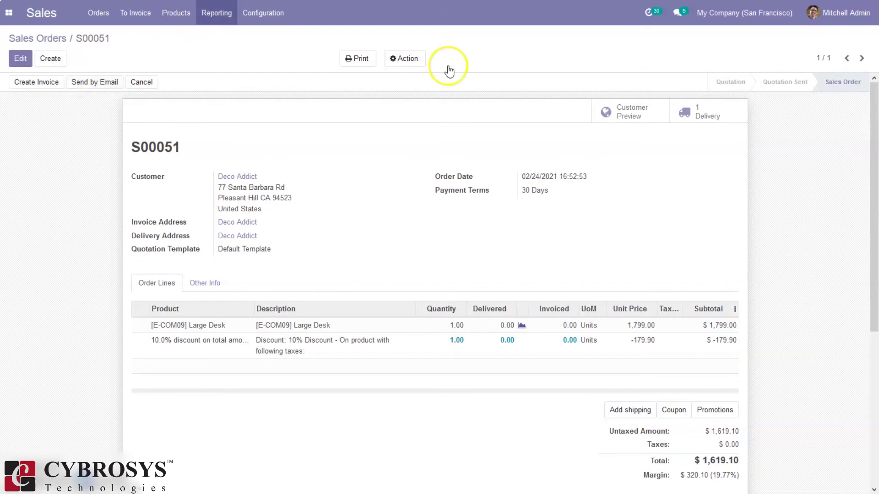
pyautogui.click(689, 112)
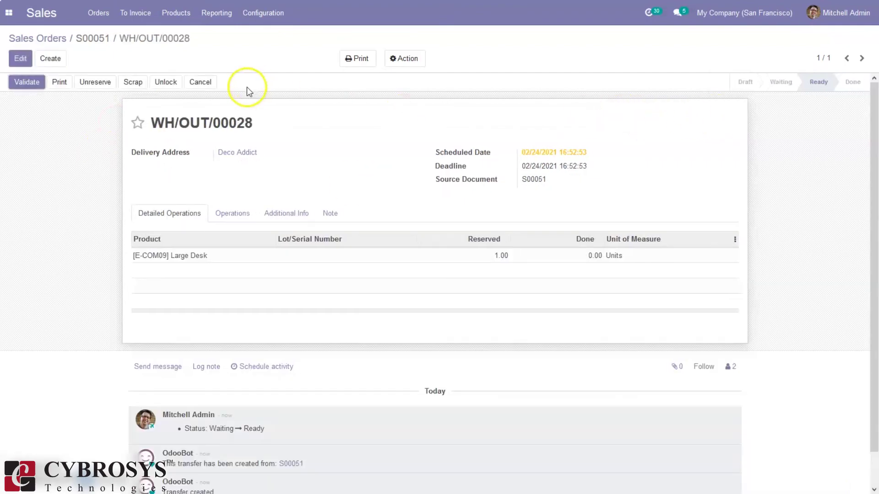
pyautogui.click(26, 84)
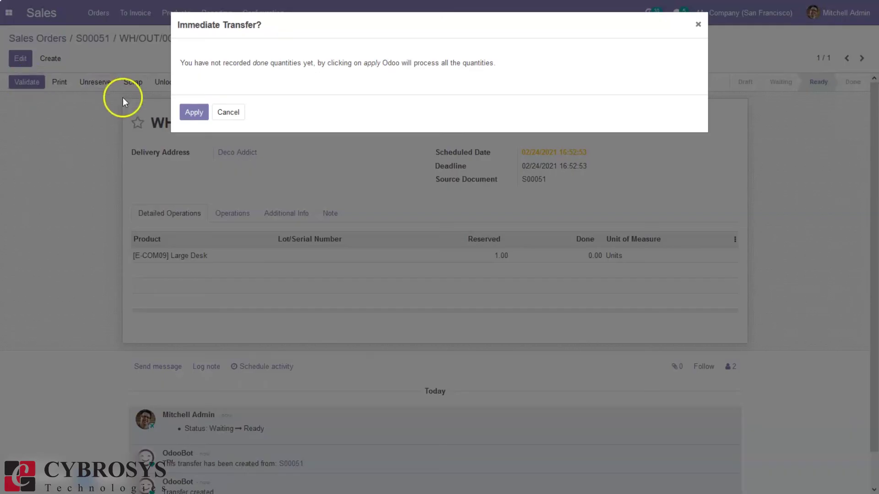
pyautogui.click(189, 113)
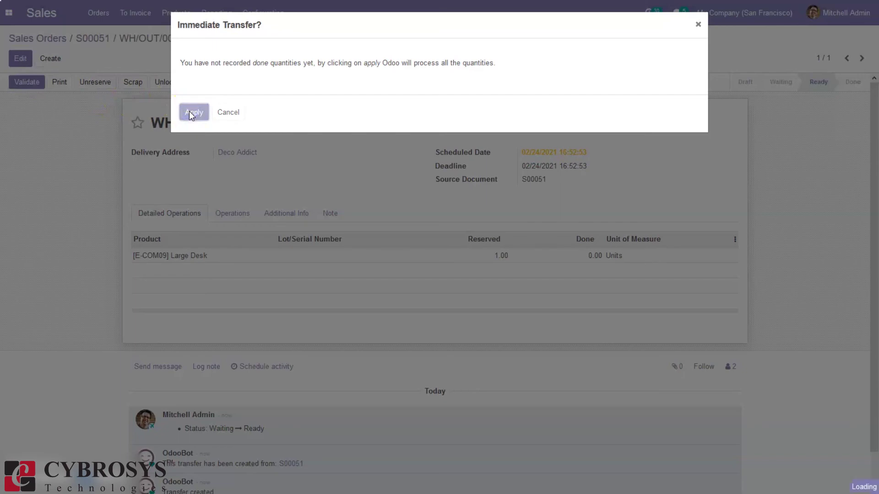
pyautogui.click(196, 105)
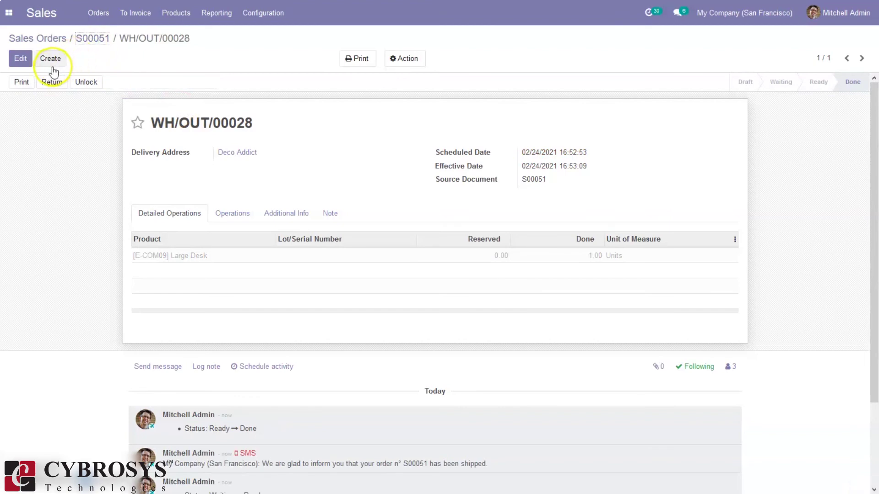
# Step: Create a regular invoice for the sales order and view the draft invoice
pyautogui.click(37, 82)
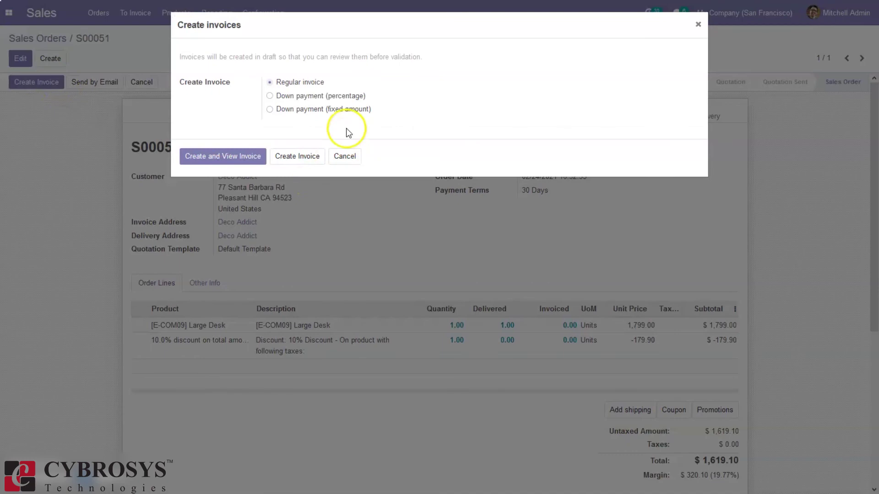
pyautogui.click(209, 158)
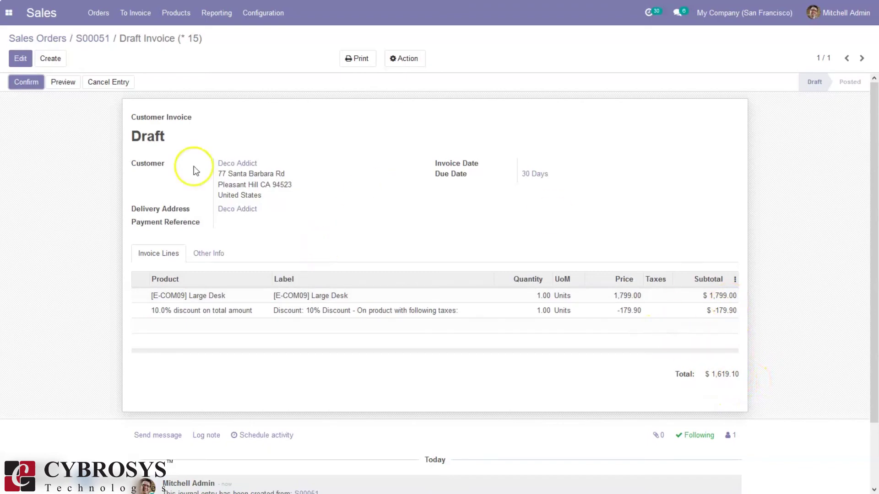
pyautogui.click(43, 87)
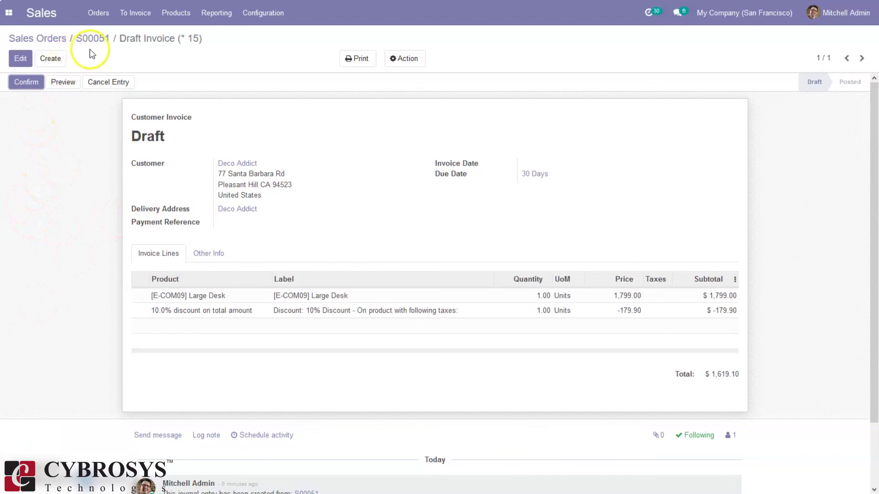
# Step: Open the coupons of the "10% Discount" coupon program and check the first coupon's status and the order it was used in
pyautogui.click(187, 13)
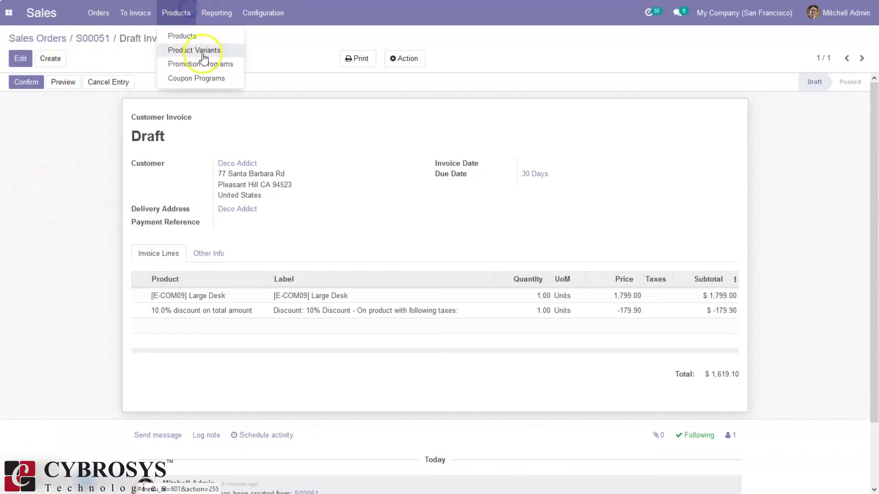
pyautogui.click(205, 78)
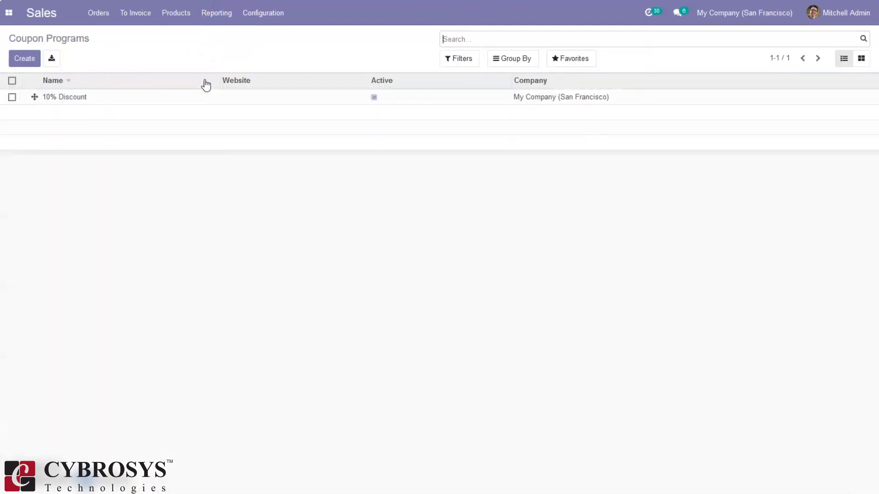
pyautogui.click(183, 94)
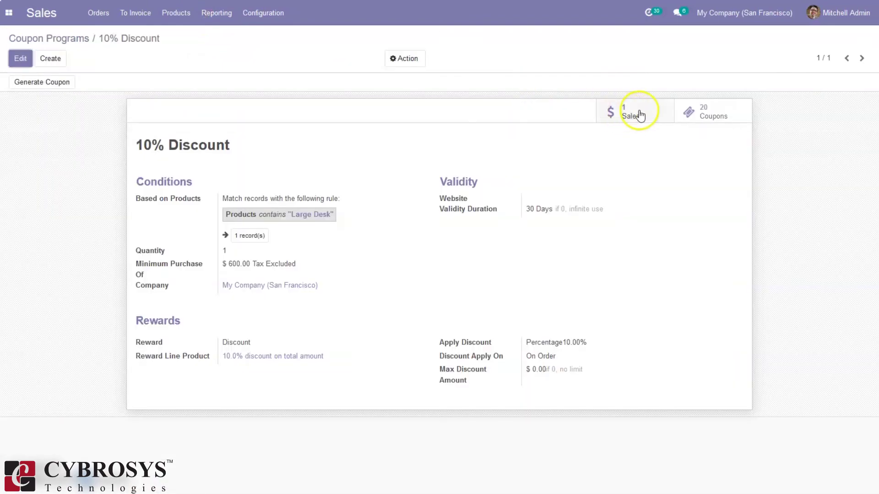
pyautogui.click(710, 114)
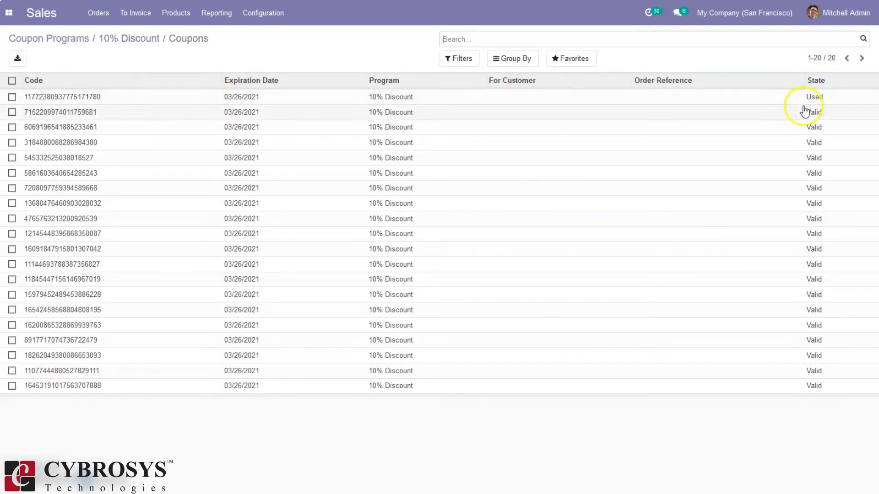
pyautogui.click(773, 101)
pyautogui.click(510, 113)
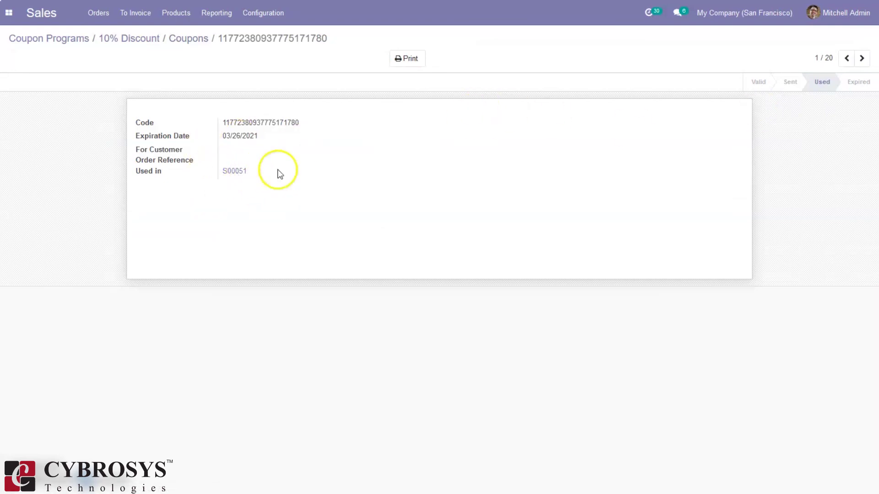
# Step: Return to the coupon list, reopen the first coupon, and highlight its code
pyautogui.click(189, 42)
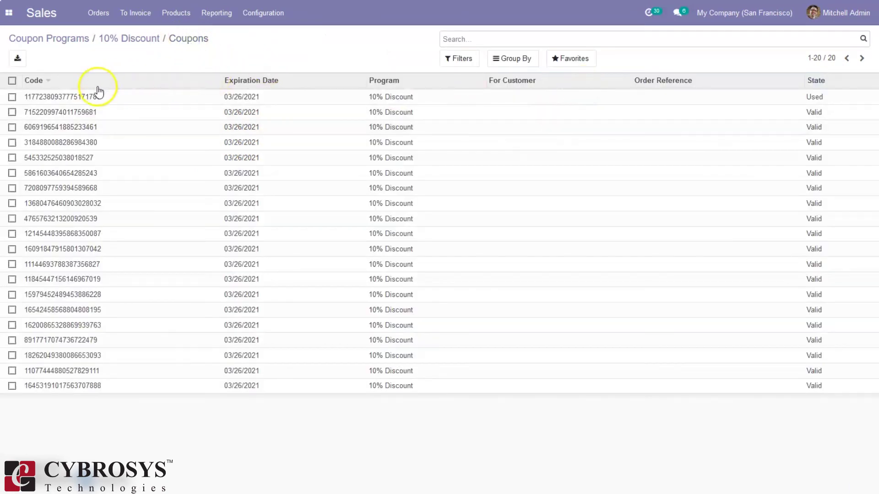
pyautogui.click(97, 105)
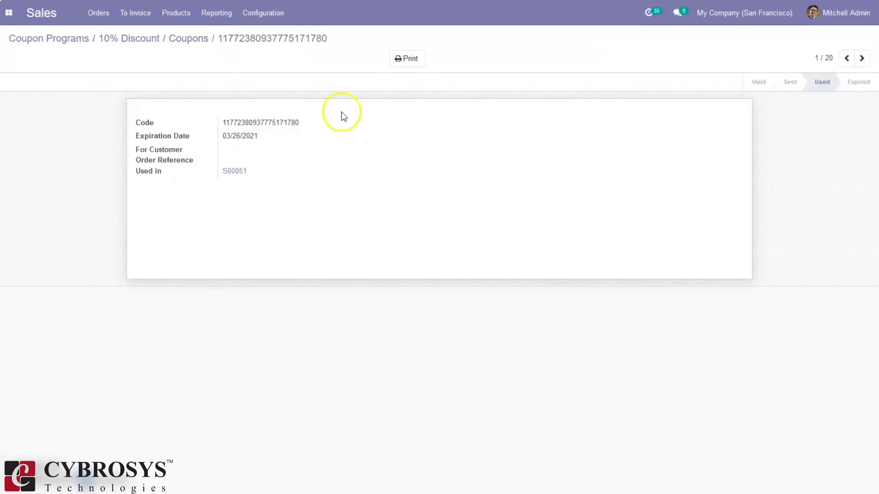
pyautogui.moveTo(302, 122); pyautogui.dragTo(224, 121)
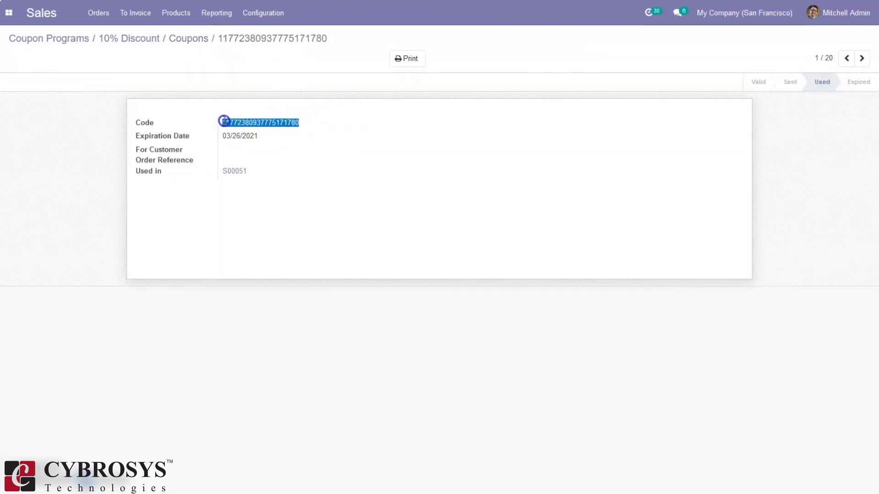
pyautogui.click(224, 122)
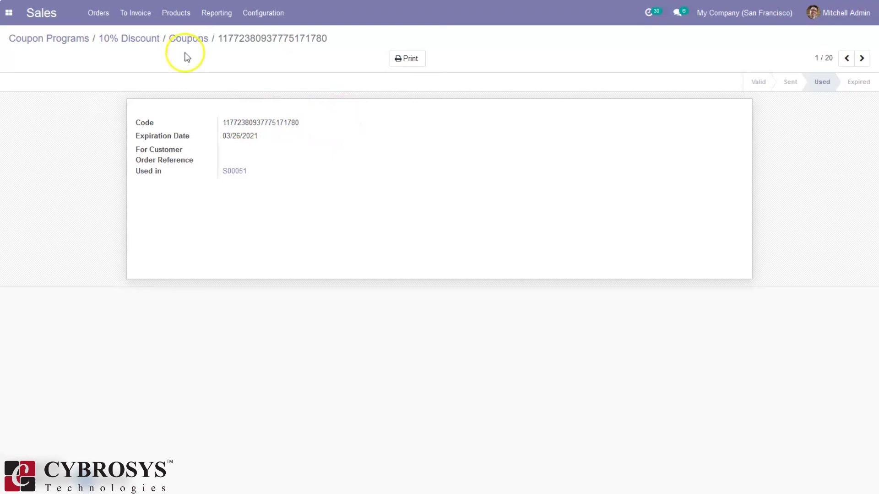
# Step: Return to the coupon list, open the second "10% Discount" coupon, and copy its code
pyautogui.click(183, 40)
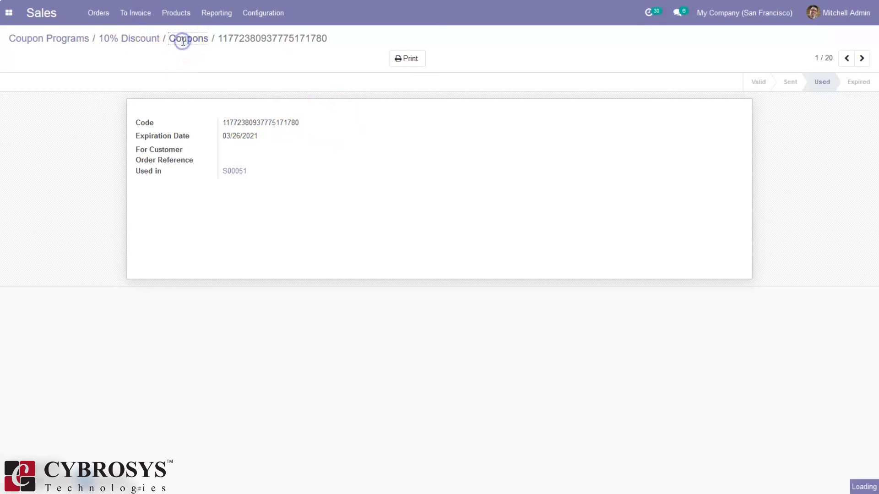
pyautogui.click(334, 114)
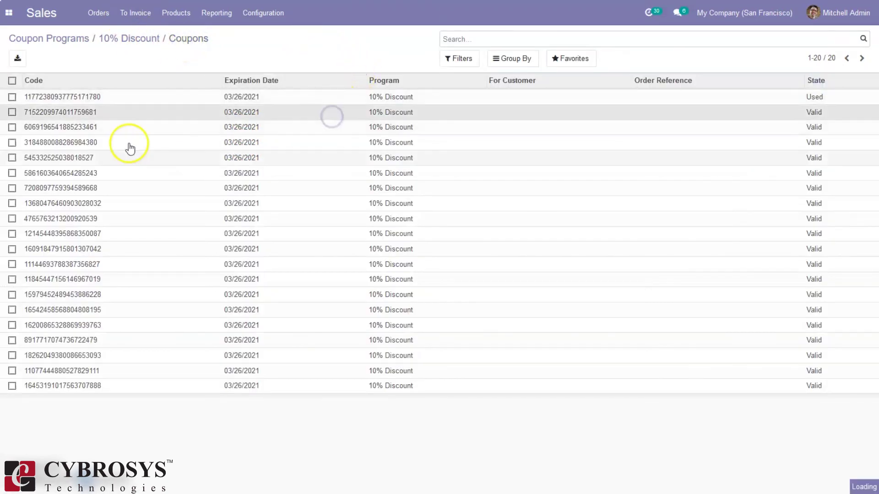
pyautogui.moveTo(287, 127); pyautogui.dragTo(220, 124)
pyautogui.hotkey('ctrl', 'c')
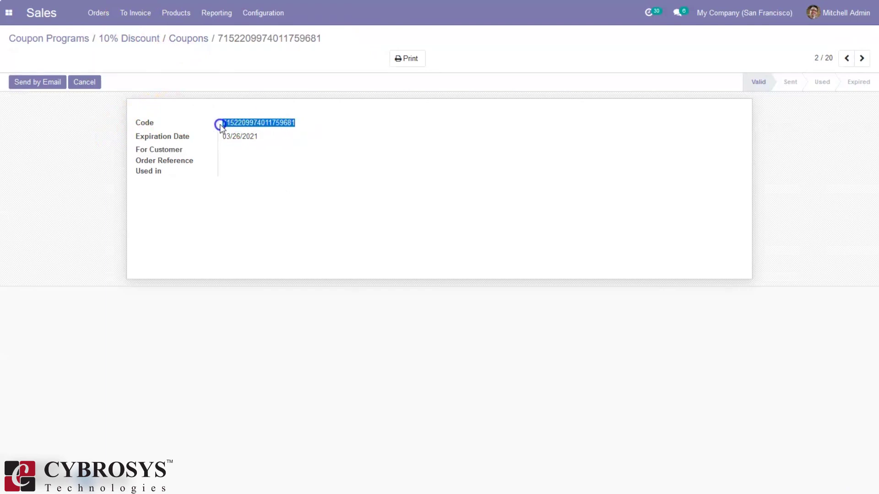
pyautogui.click(212, 129)
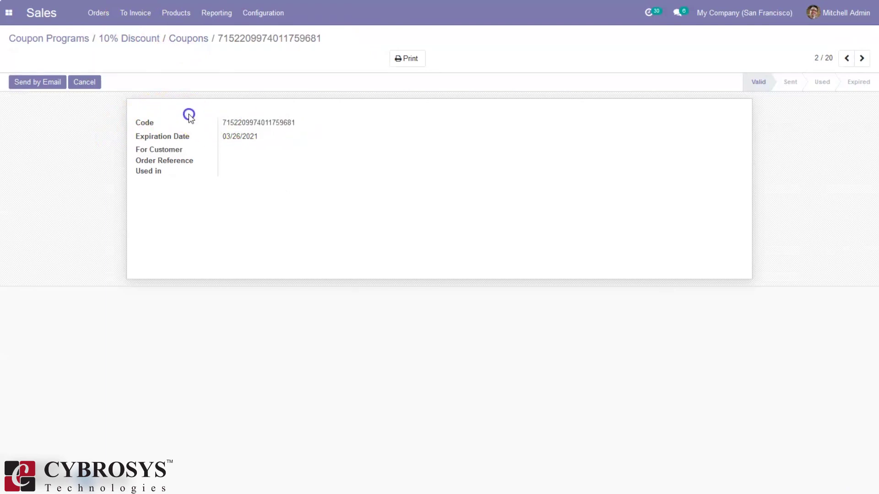
# Step: Switch to the Website module and open the shop page of the live website
pyautogui.click(9, 12)
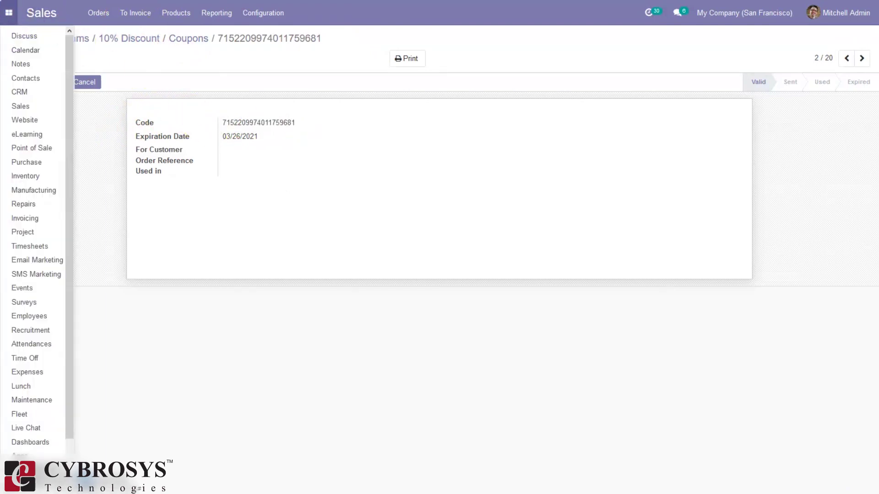
pyautogui.click(43, 120)
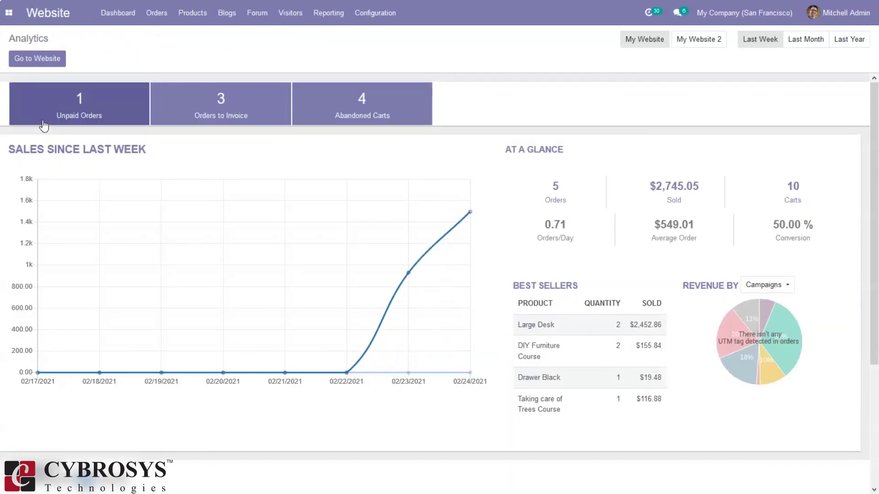
pyautogui.click(38, 59)
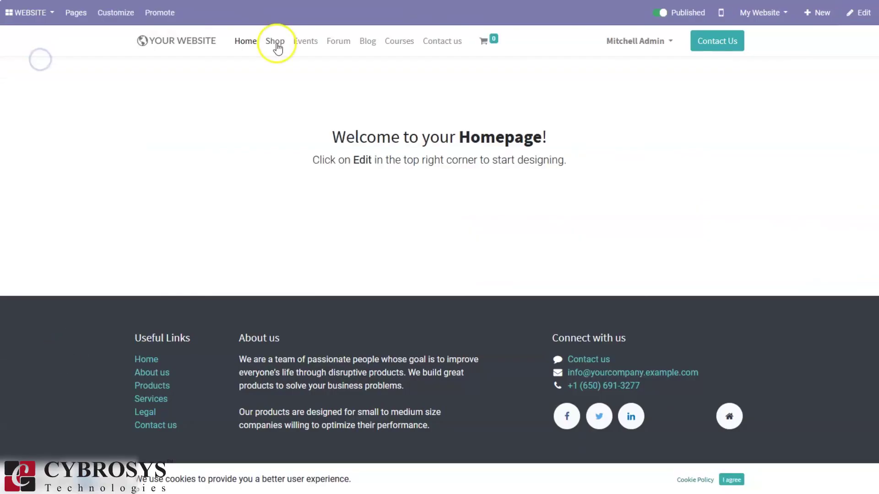
pyautogui.click(276, 43)
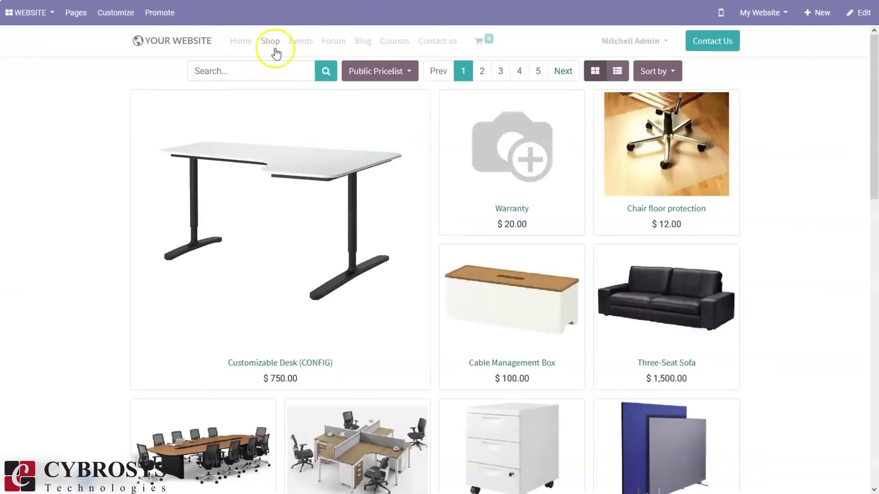
# Step: Search the shop for "larg" and add one Large Desk to the cart
pyautogui.click(264, 76)
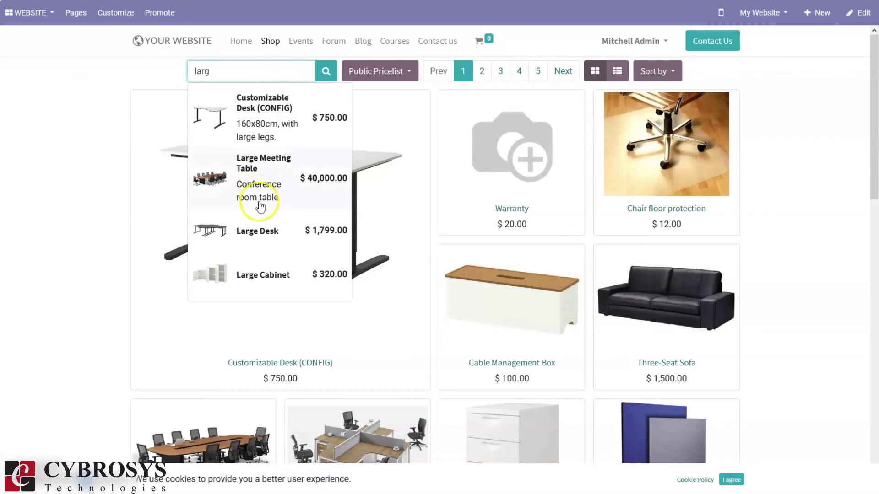
pyautogui.click(273, 229)
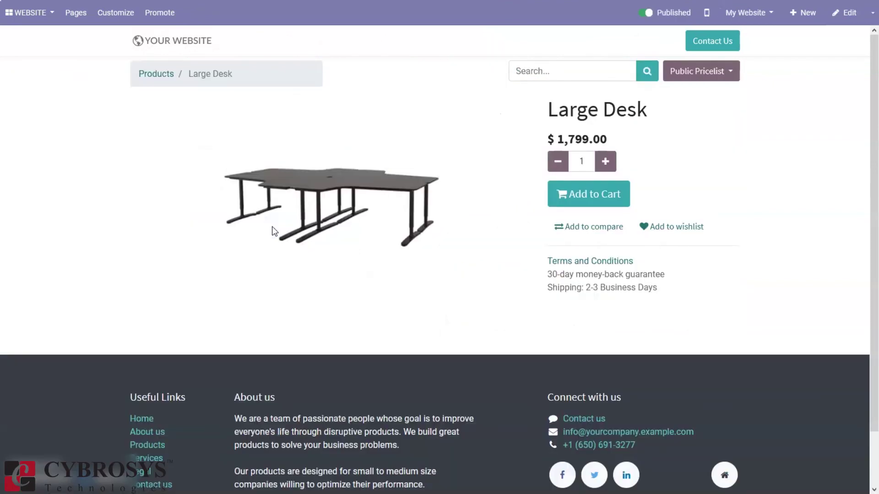
pyautogui.click(602, 196)
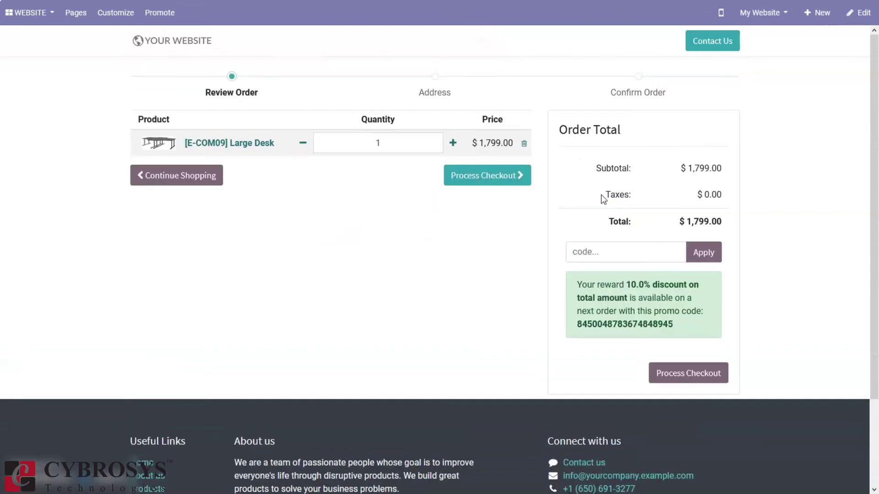
# Step: Apply the copied coupon code to the Large Desk cart
pyautogui.click(605, 258)
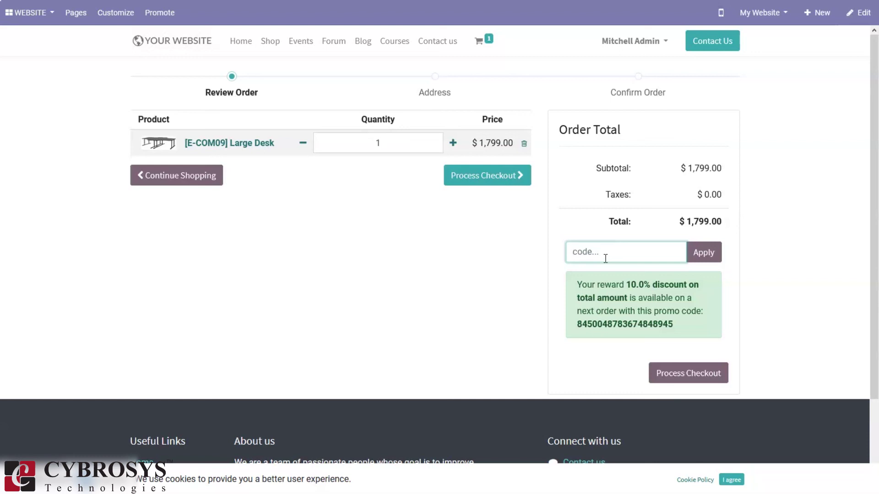
pyautogui.hotkey('ctrl', 'v')
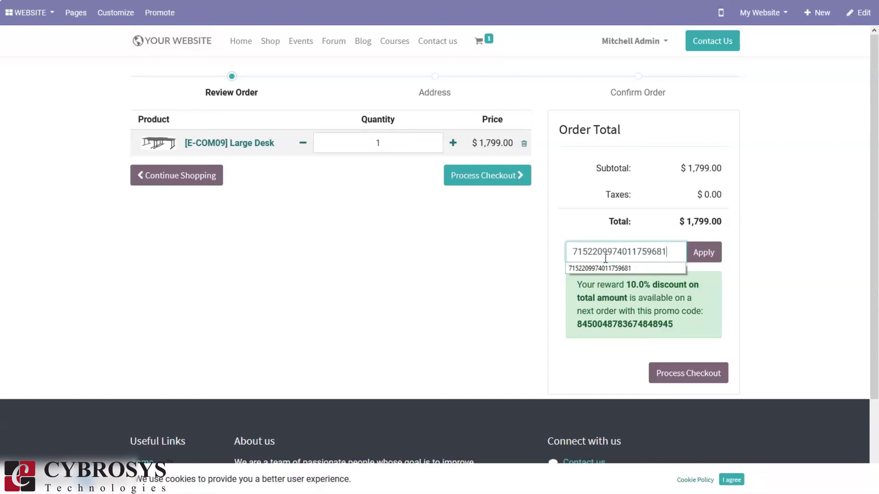
pyautogui.click(574, 253)
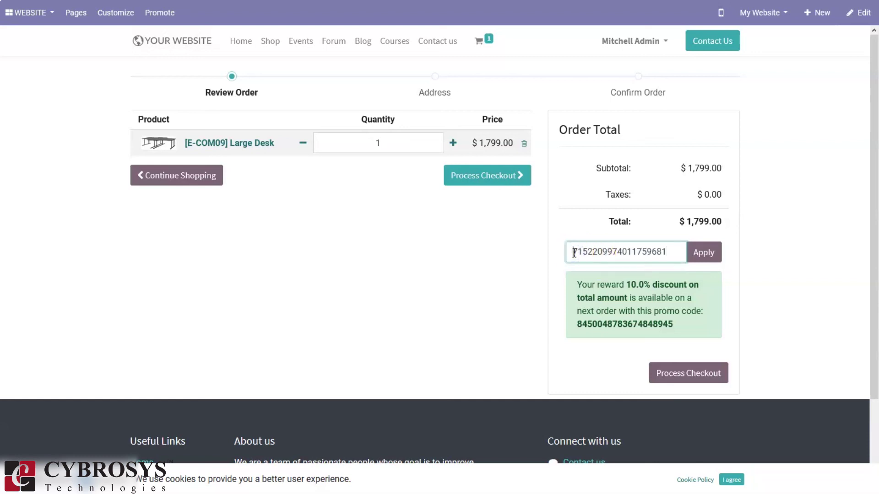
pyautogui.click(709, 258)
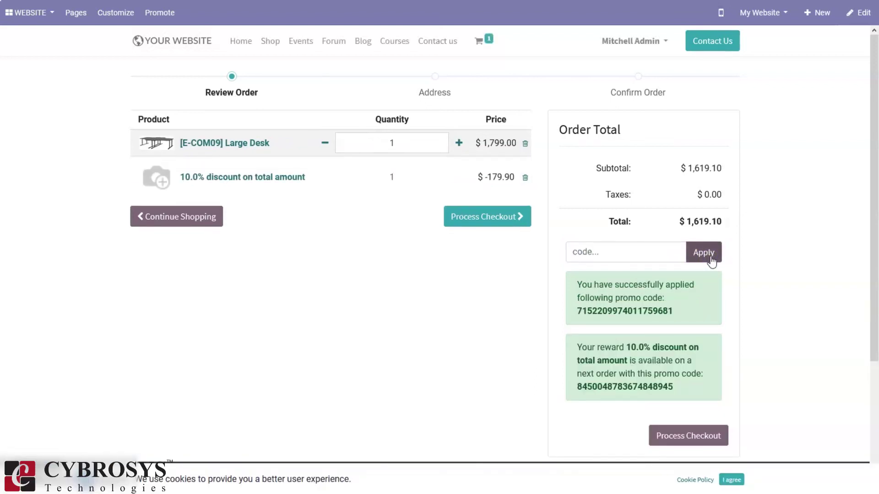
# Step: Check out the discounted cart and pay for the order by Wire Transfer
pyautogui.click(197, 166)
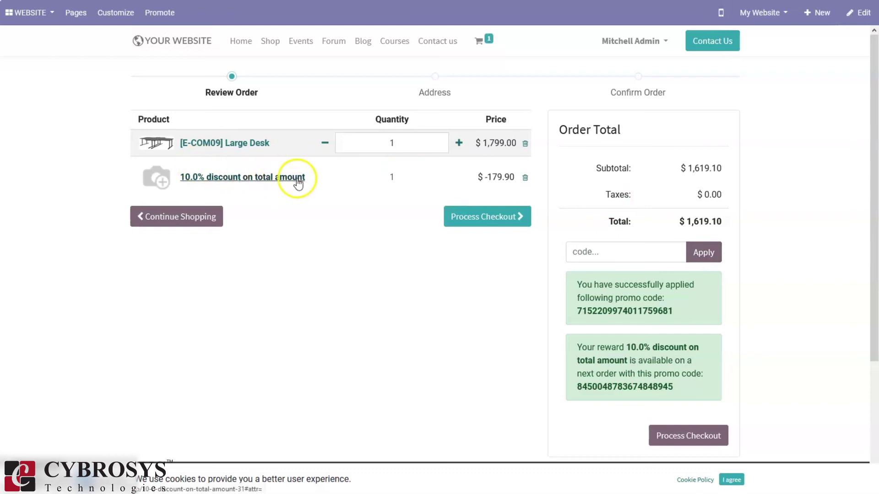
pyautogui.click(483, 218)
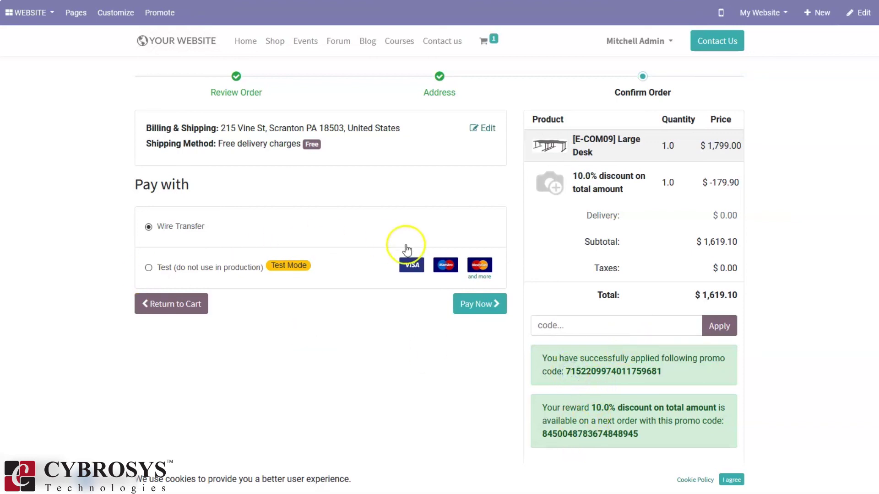
pyautogui.click(467, 309)
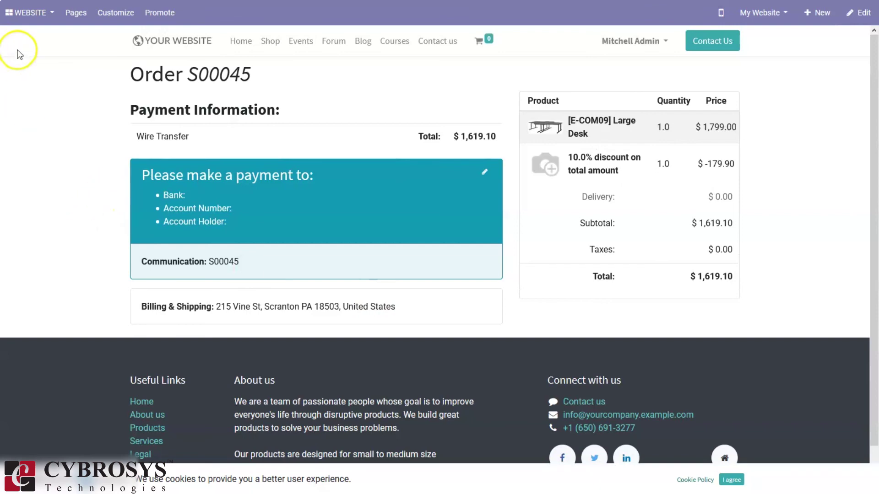
# Step: Go back to Sales, open the "10% Discount" program's coupons, and check the second coupon's status and the order it was used in
pyautogui.click(12, 6)
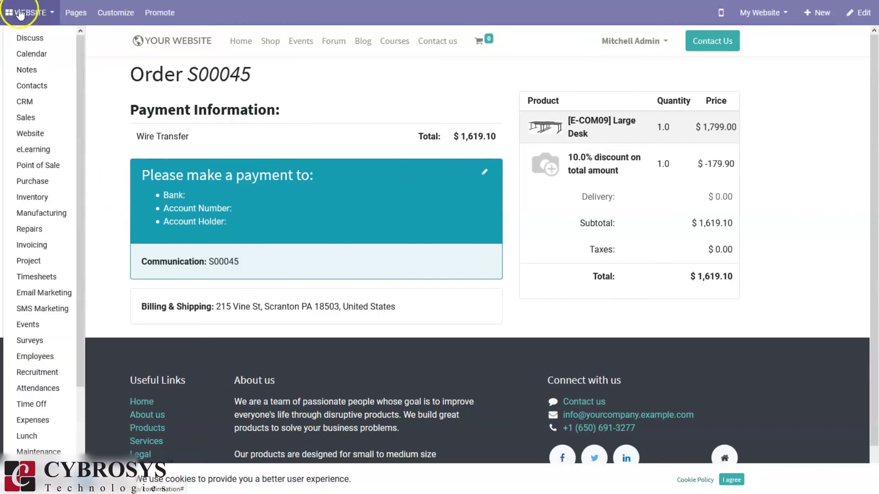
pyautogui.click(32, 117)
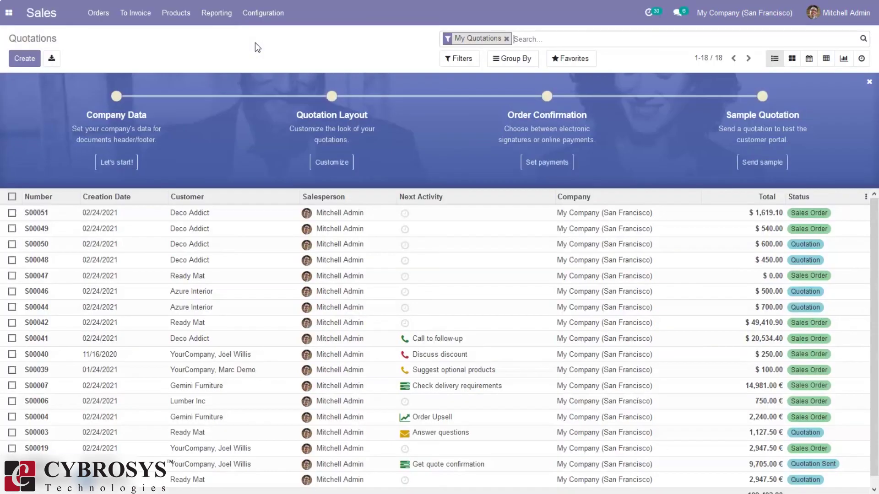
pyautogui.click(181, 13)
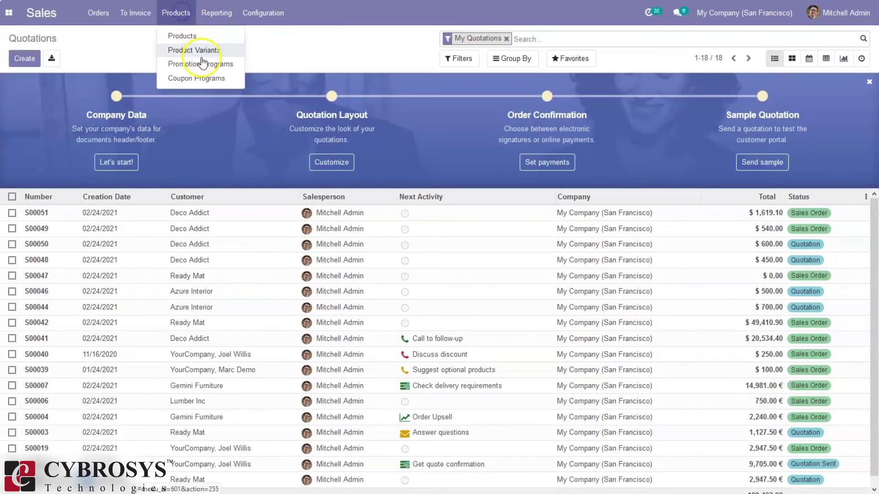
pyautogui.click(190, 76)
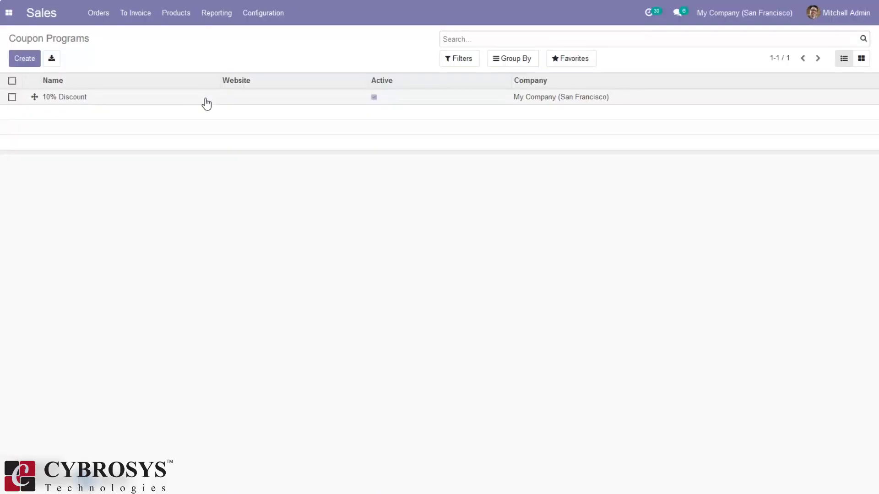
pyautogui.click(205, 101)
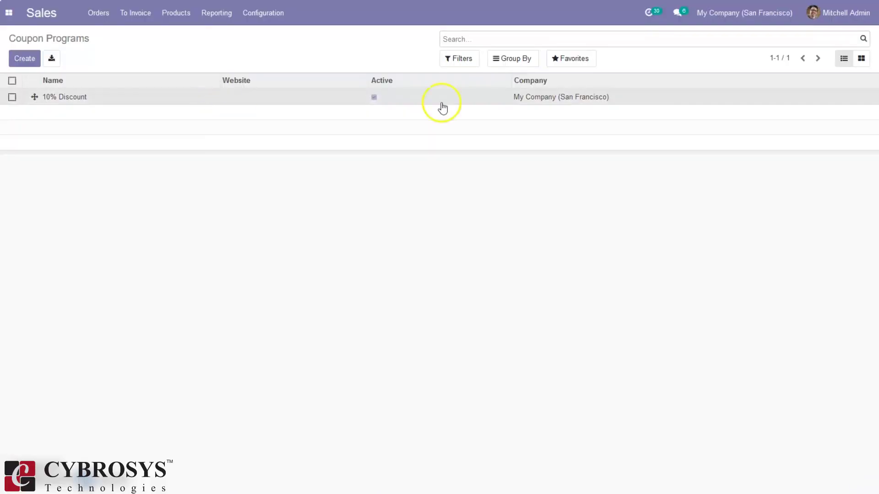
pyautogui.click(722, 114)
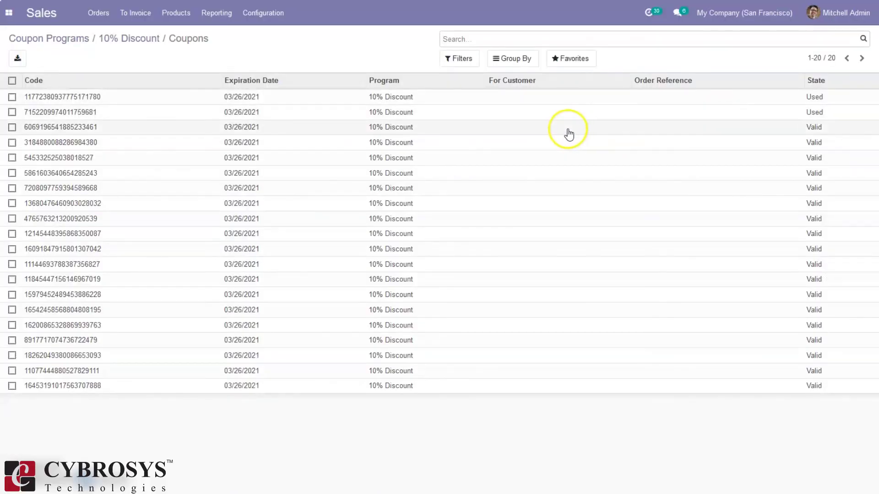
pyautogui.click(522, 117)
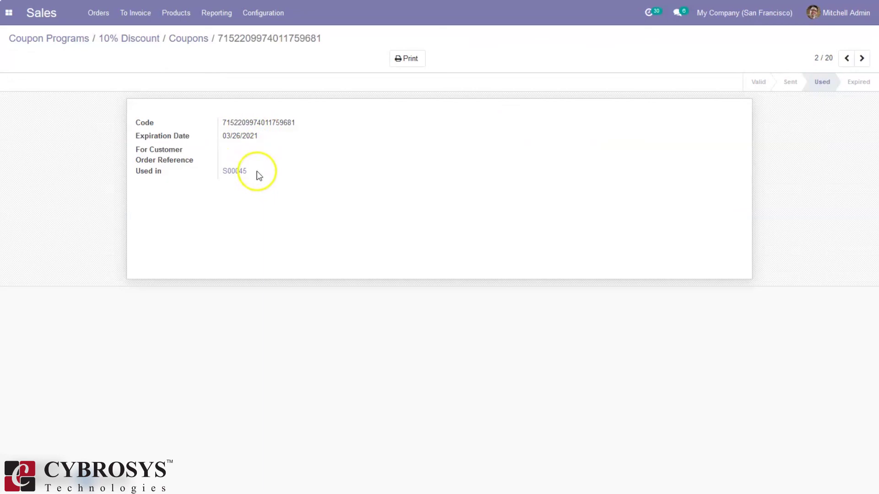
# Step: Go back from the coupon record to the list of coupon programs
pyautogui.click(188, 38)
pyautogui.click(136, 39)
pyautogui.click(87, 39)
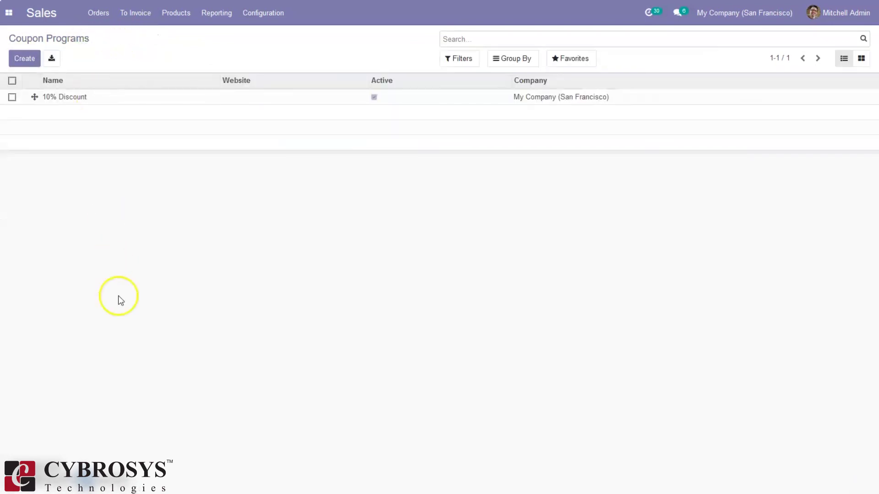